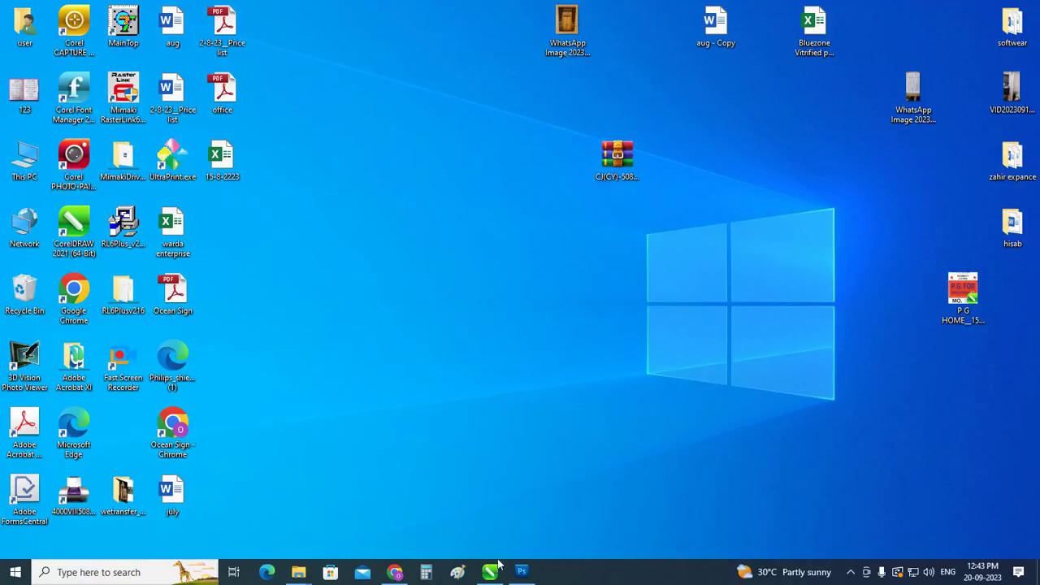
- Bring up the logo document and move the black triangle outlines further left
left_click(490, 573)
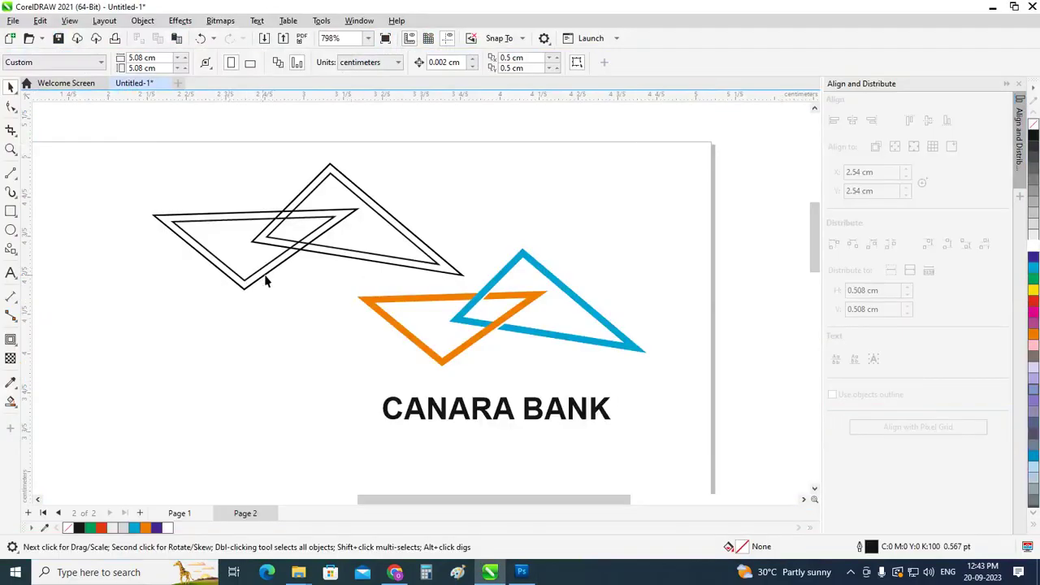
scroll(266, 280, "down", 1)
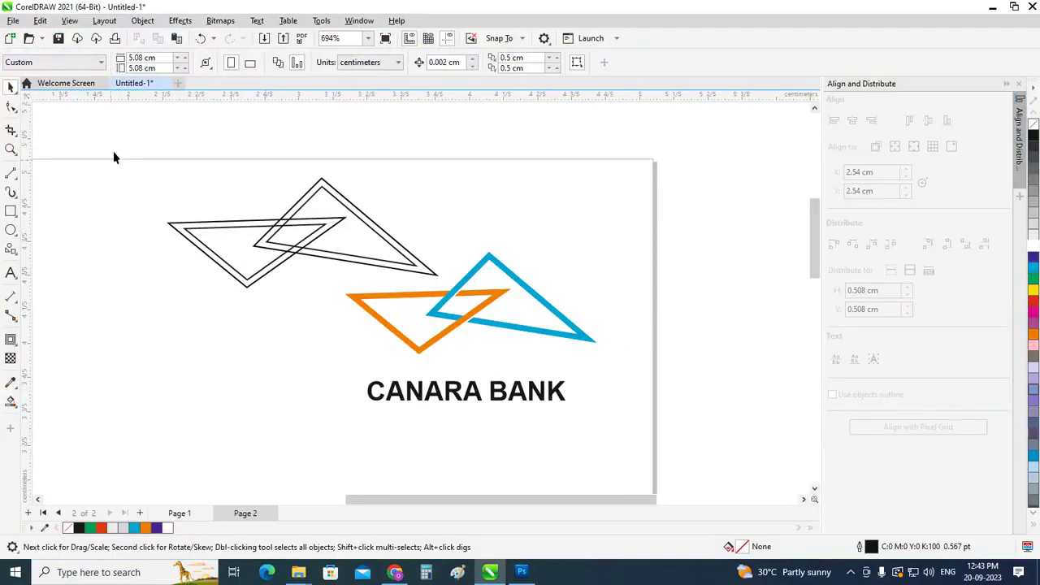
left_click_drag(117, 151, 463, 294)
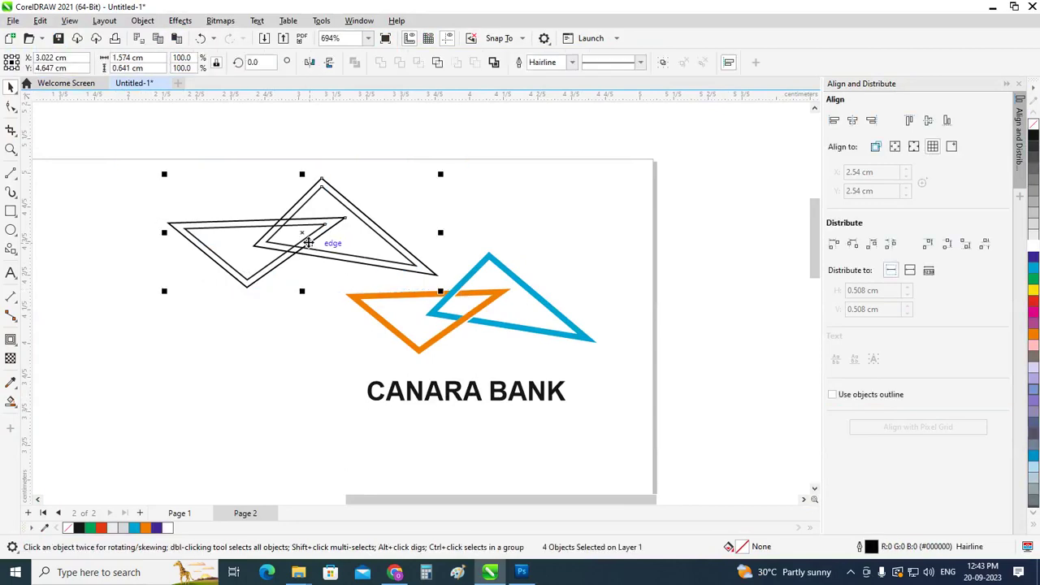
mouse_move(325, 241)
left_mouse_down()
mouse_move(215, 244)
mouse_move(225, 238)
left_mouse_up()
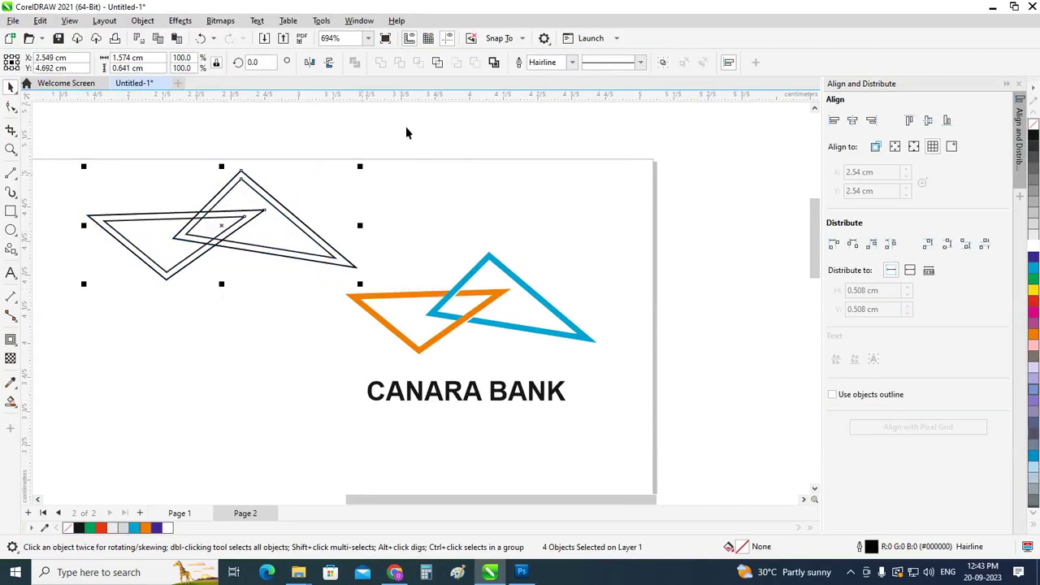
left_click(406, 126)
- Reselect all four black triangle outlines and open the fill tools flyout
left_click(139, 216)
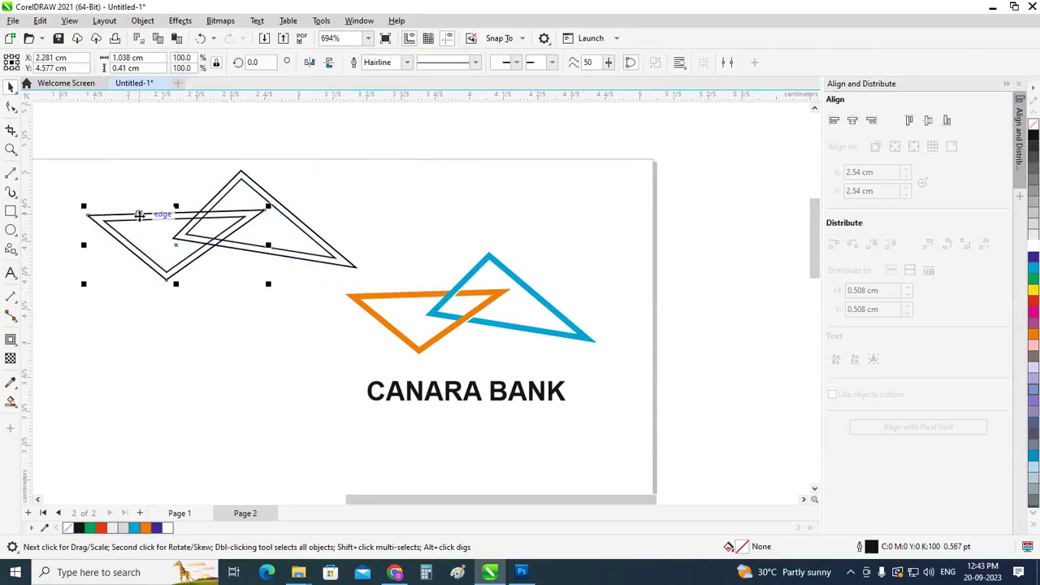
left_click(112, 164)
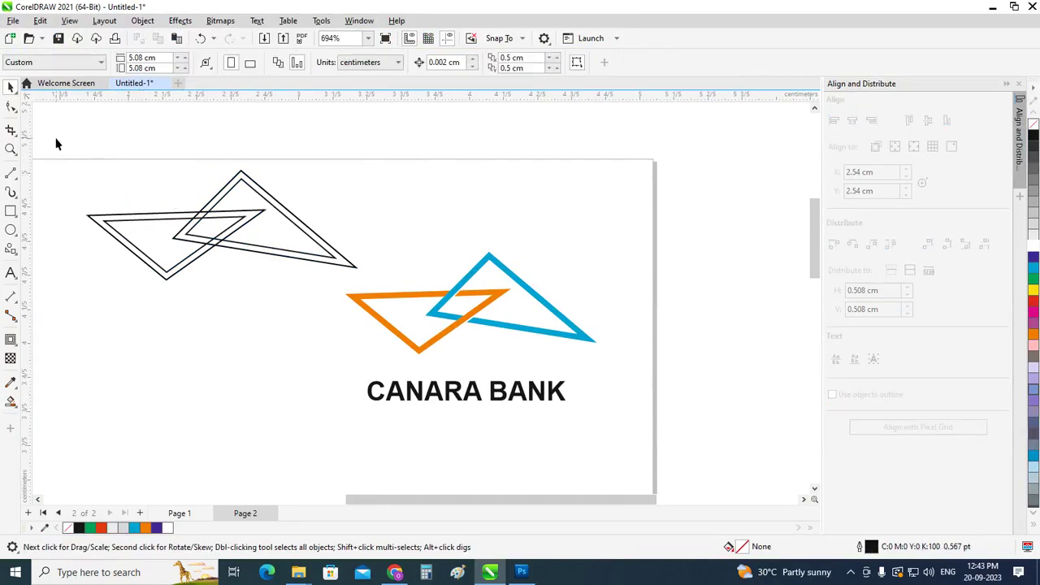
left_click_drag(56, 144, 390, 307)
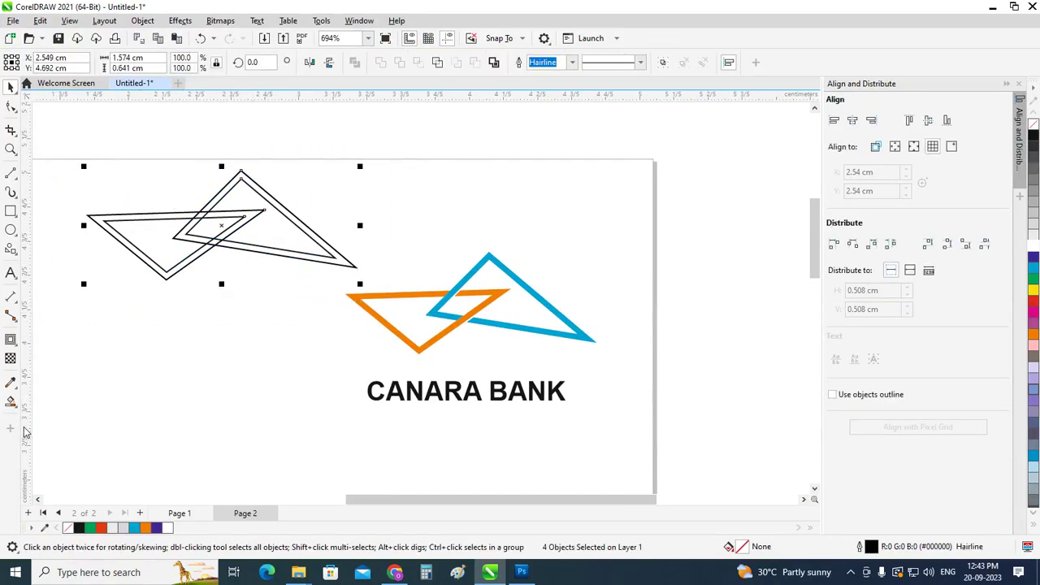
left_click(12, 409)
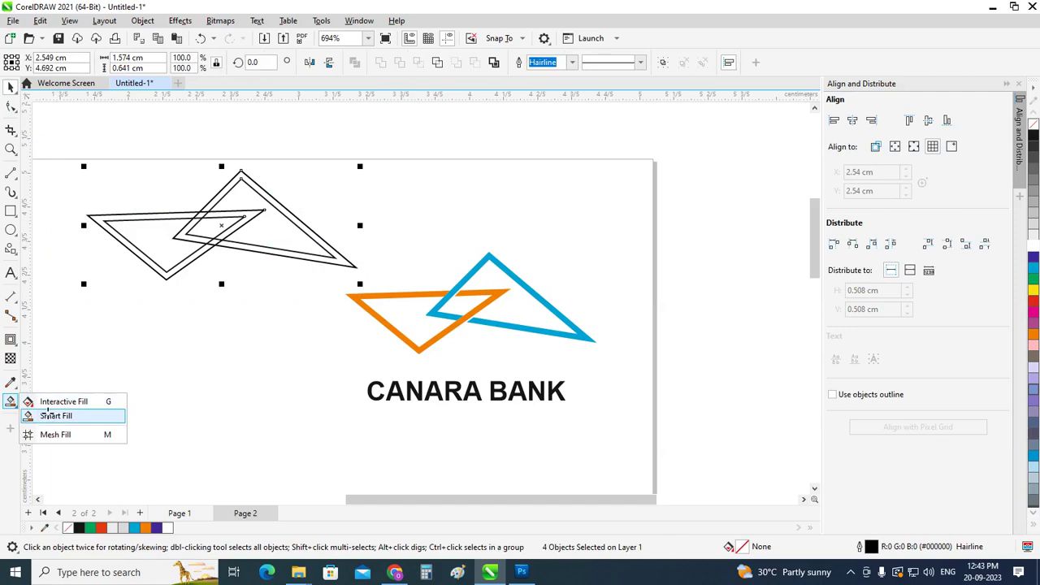
- Smart Fill the right triangle's outline band and its corner pieces with blue
left_click(49, 414)
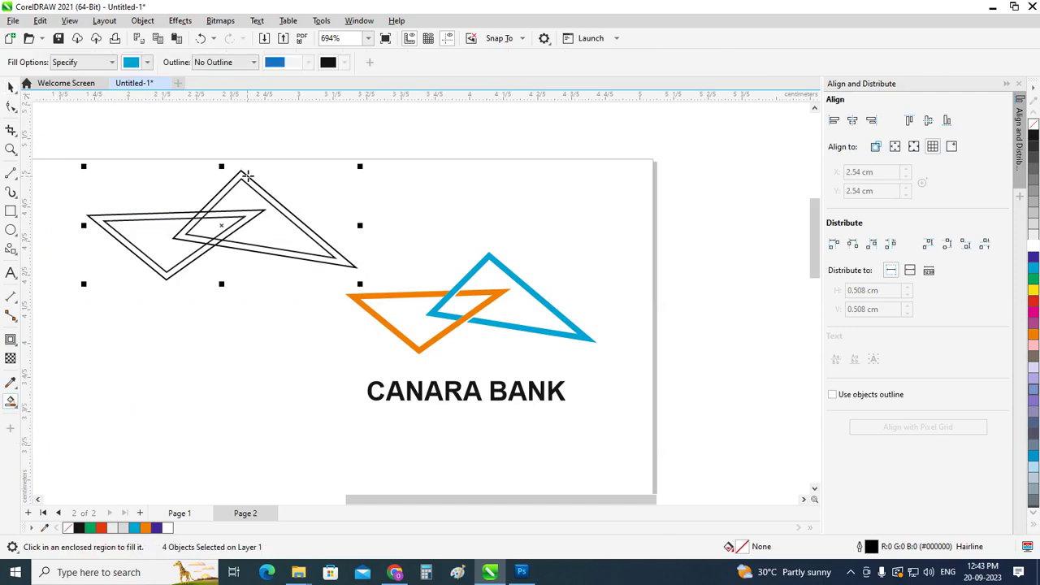
left_click(241, 175)
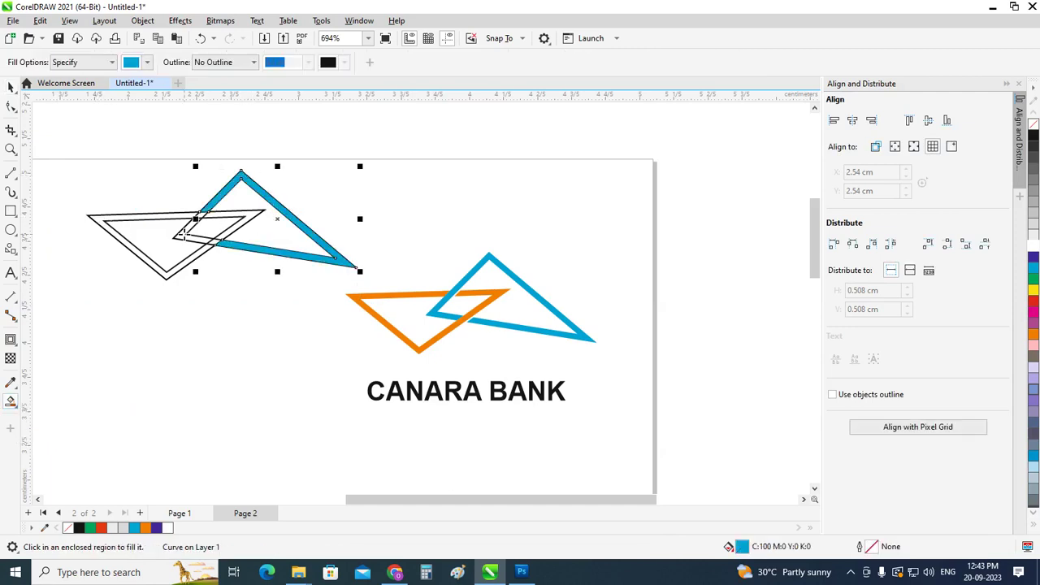
scroll(185, 234, "up", 2)
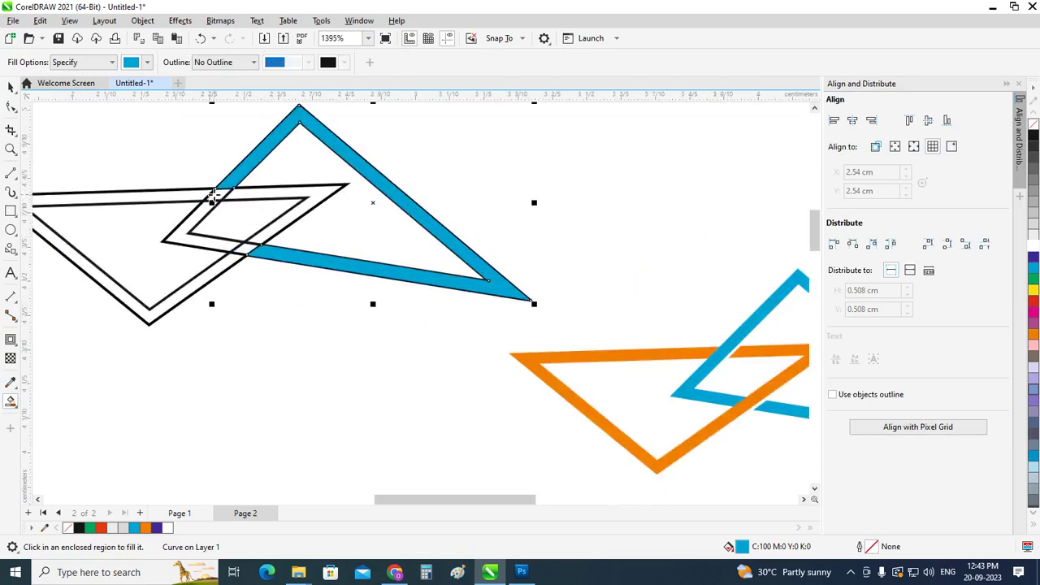
left_click(213, 196)
left_click(186, 234)
scroll(292, 265, "down", 1)
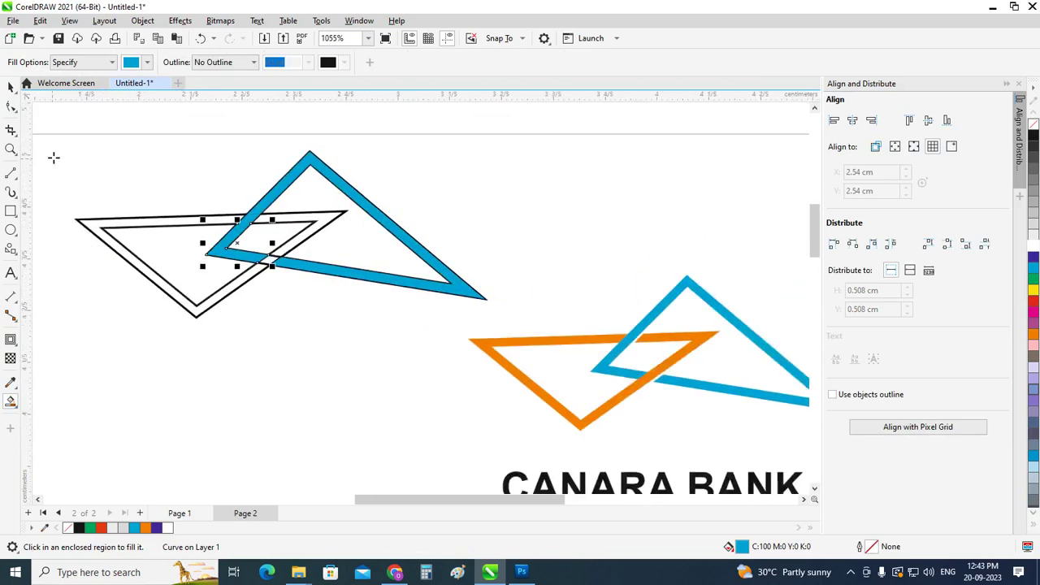
- Return to the Pick tool and marquee-select all the black and blue triangle shapes
left_click(11, 87)
left_click(218, 226)
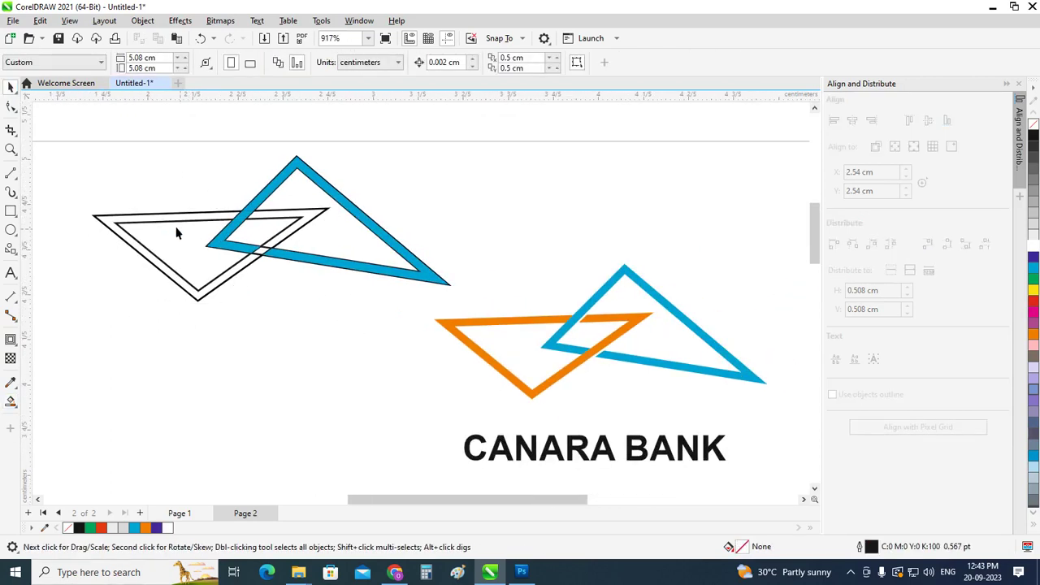
scroll(140, 221, "down", 1)
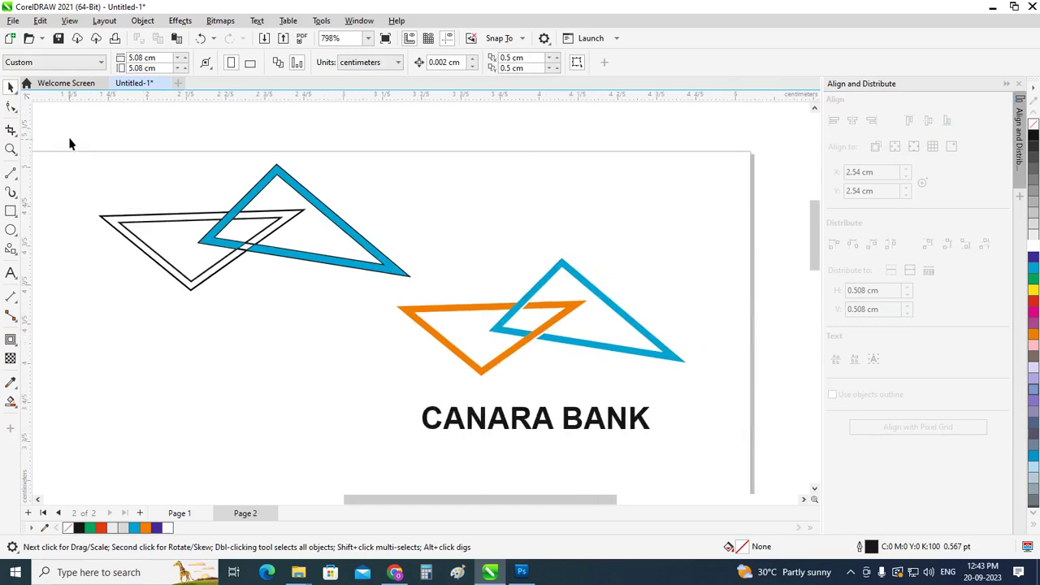
left_click_drag(382, 297, 436, 314)
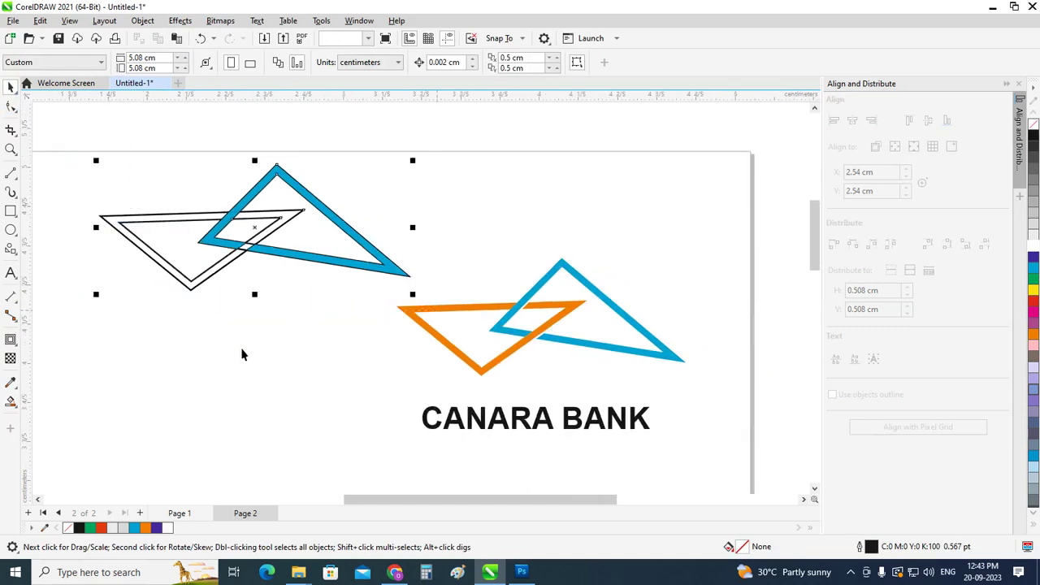
- Choose orange from the CMYK palette as the Smart Fill colour
left_click(11, 401)
left_click(138, 63)
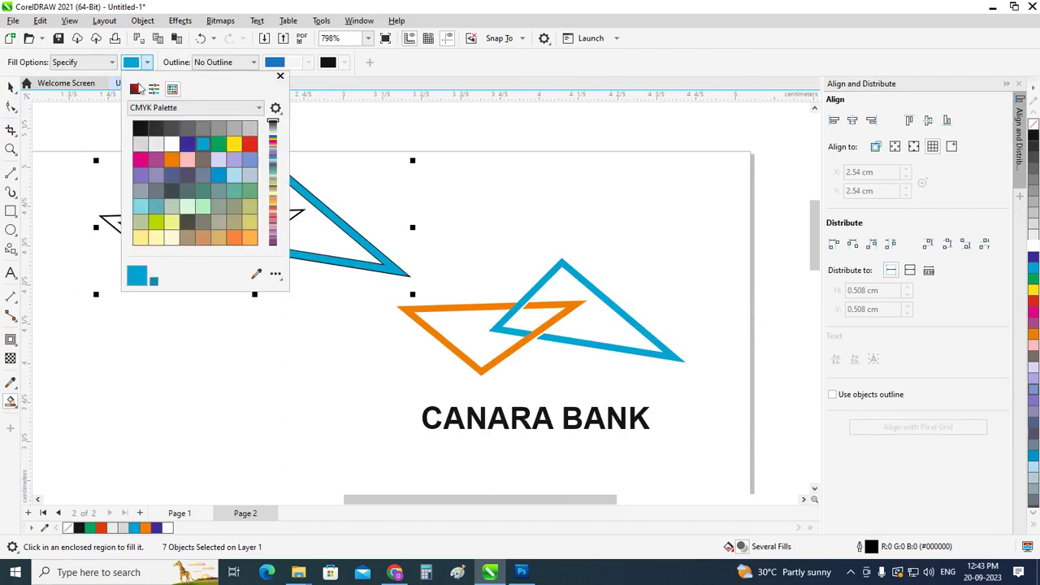
left_click(171, 159)
left_click(280, 76)
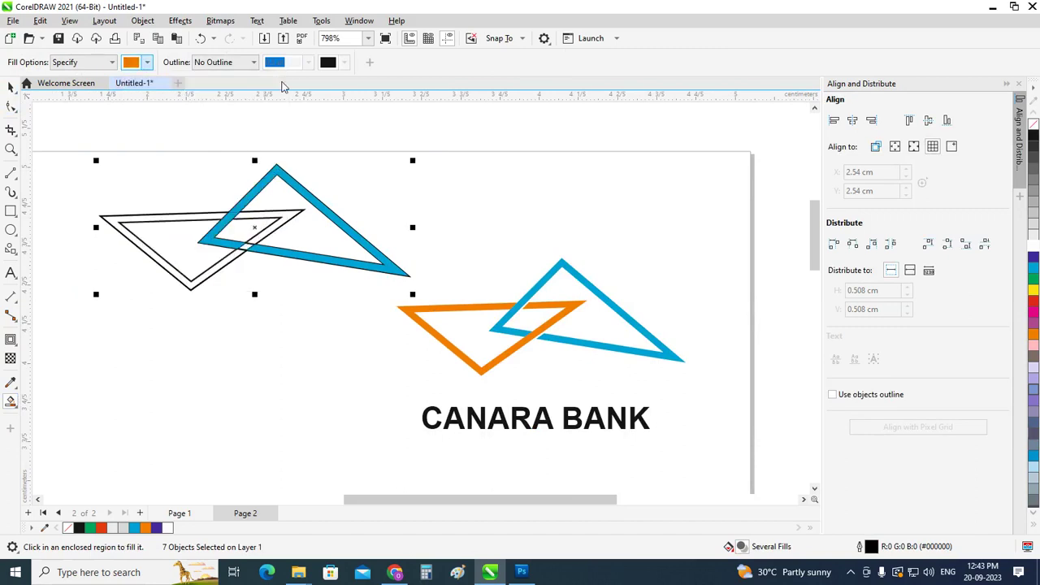
- Fill the left triangle's outline band and its remaining part with orange
scroll(168, 277, "up", 1)
scroll(167, 277, "up", 1)
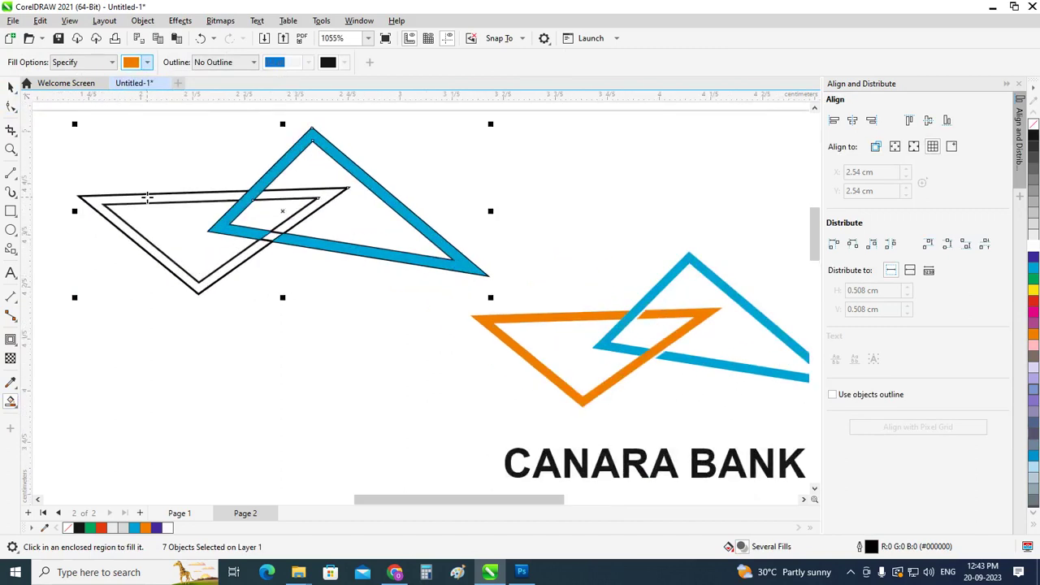
left_click(148, 197)
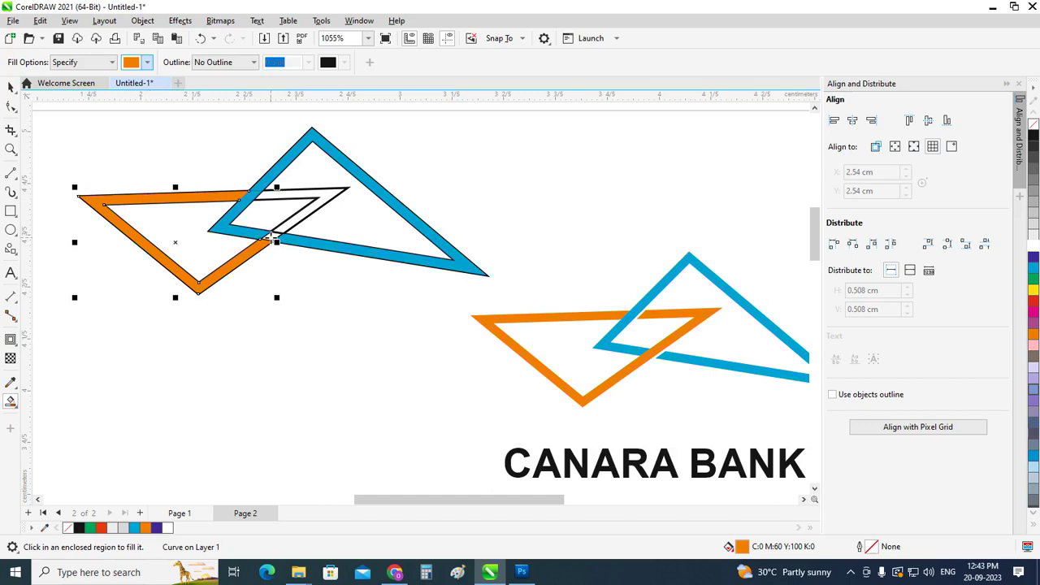
left_click(301, 213)
scroll(218, 224, "down", 1)
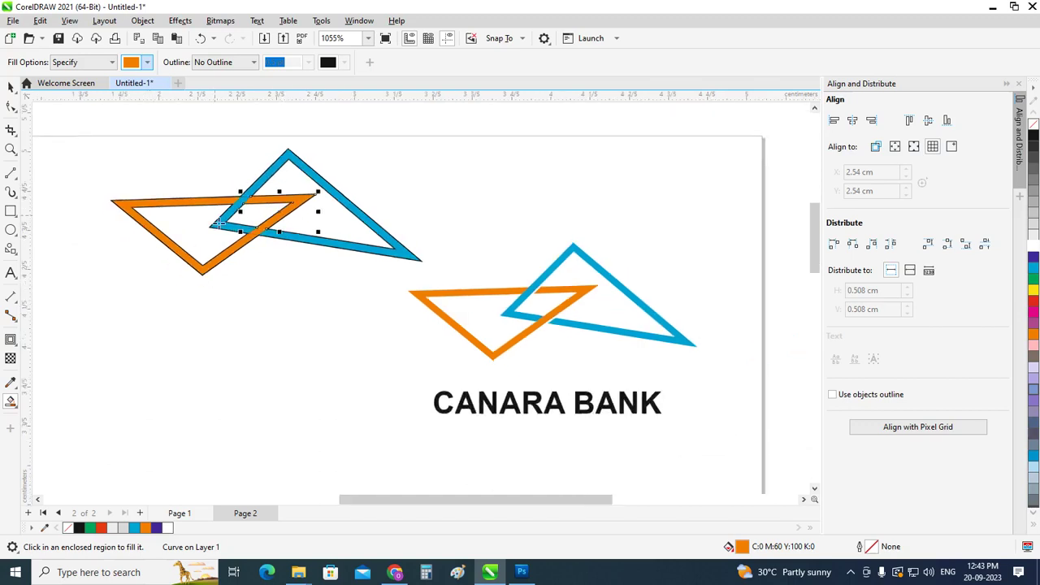
- Switch back to the Pick tool and clear the selection
left_click(10, 87)
left_click(171, 139)
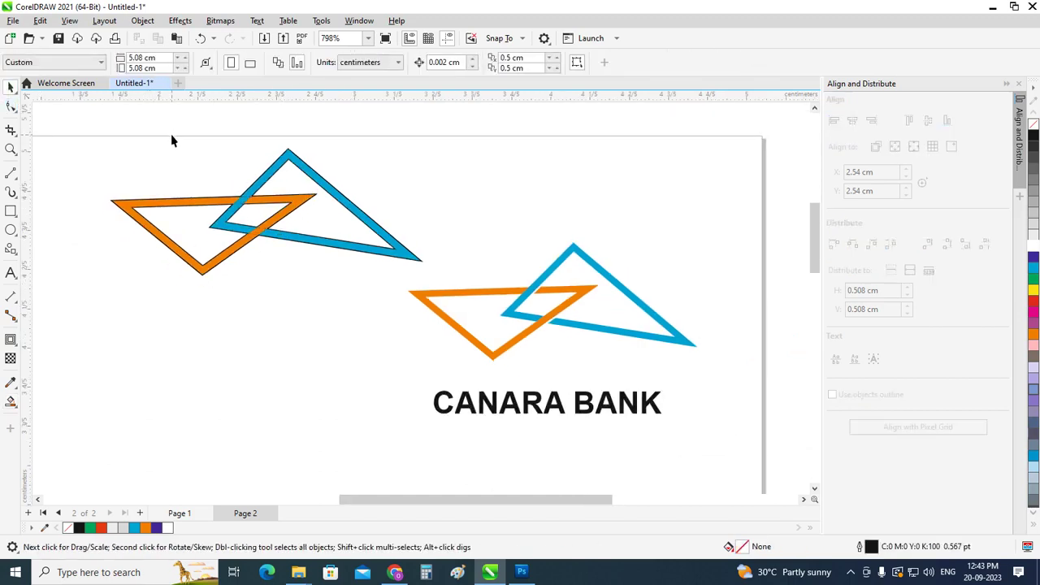
scroll(169, 155, "down", 1)
scroll(175, 204, "up", 1)
scroll(244, 240, "down", 1)
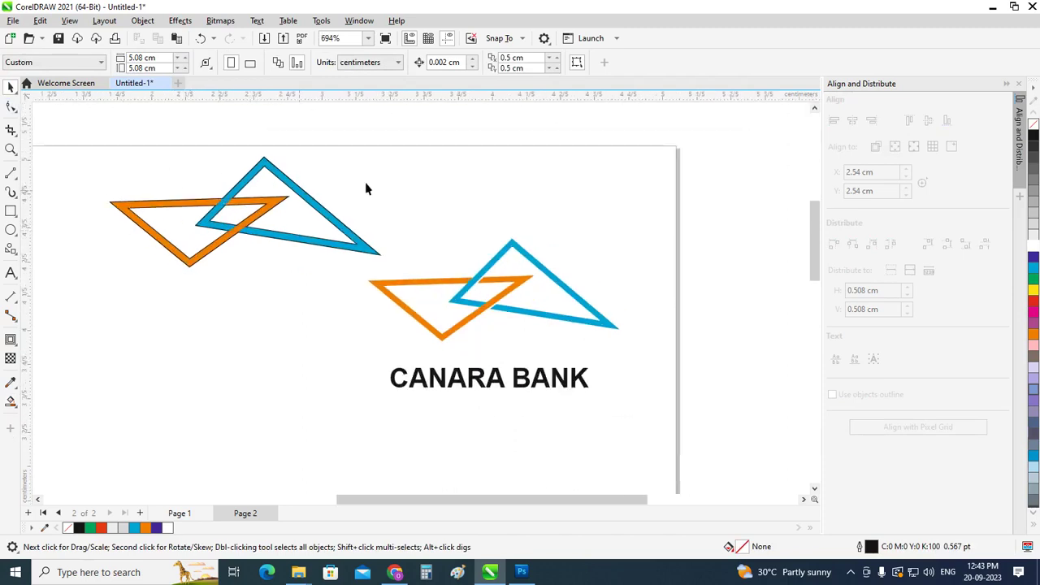
- Set the nudge distance to 1.0 cm and test it by nudging the blue triangle right and back
double_click(444, 62)
type("1.0")
key("Return")
left_click(321, 213)
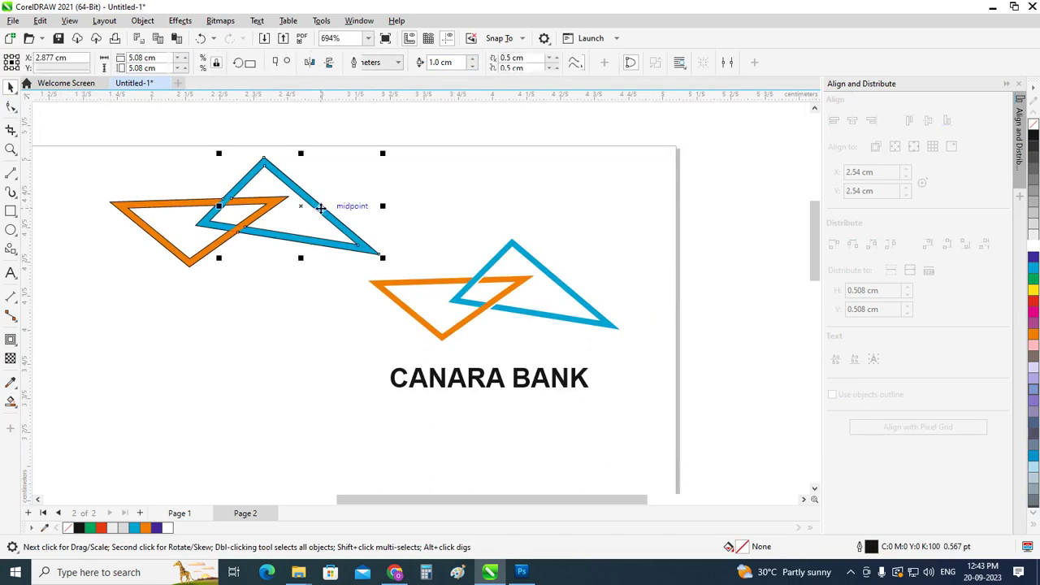
key("Right")
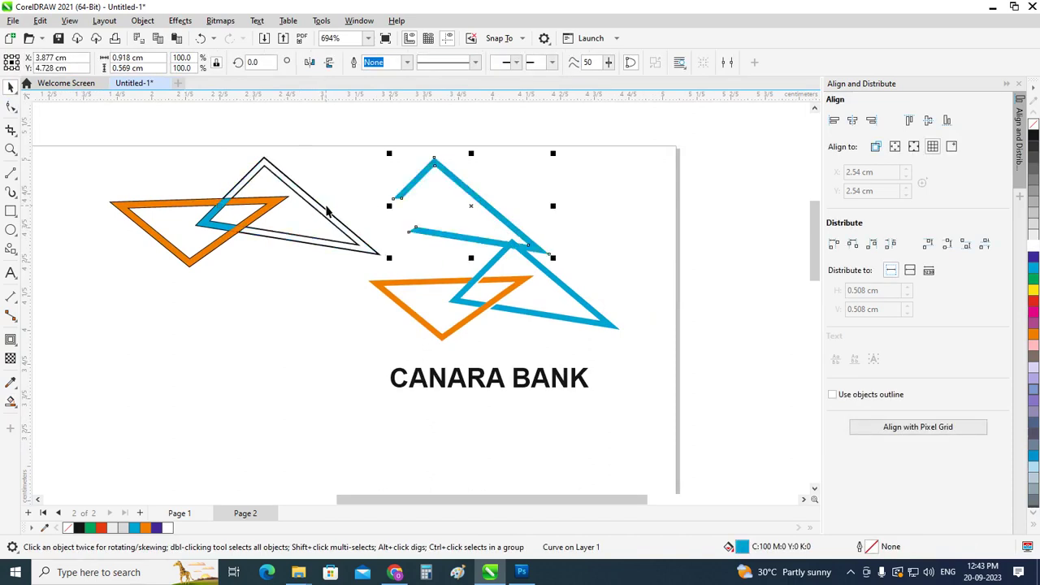
key("Left")
left_click(645, 359)
- Move the reference logo and its CANARA BANK text below the rebuilt triangles
scroll(645, 359, "down", 1)
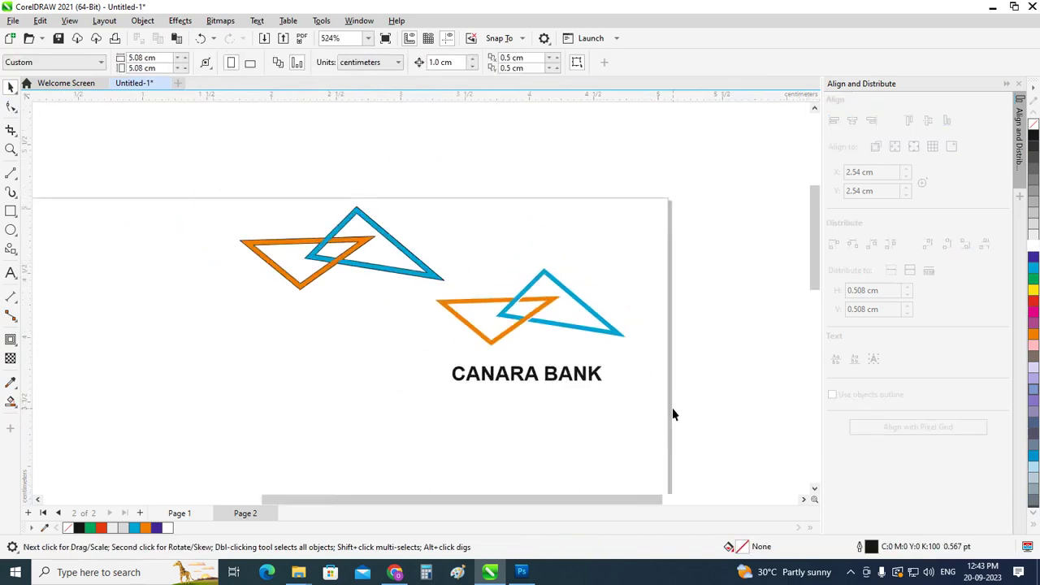
left_click_drag(516, 406, 423, 264)
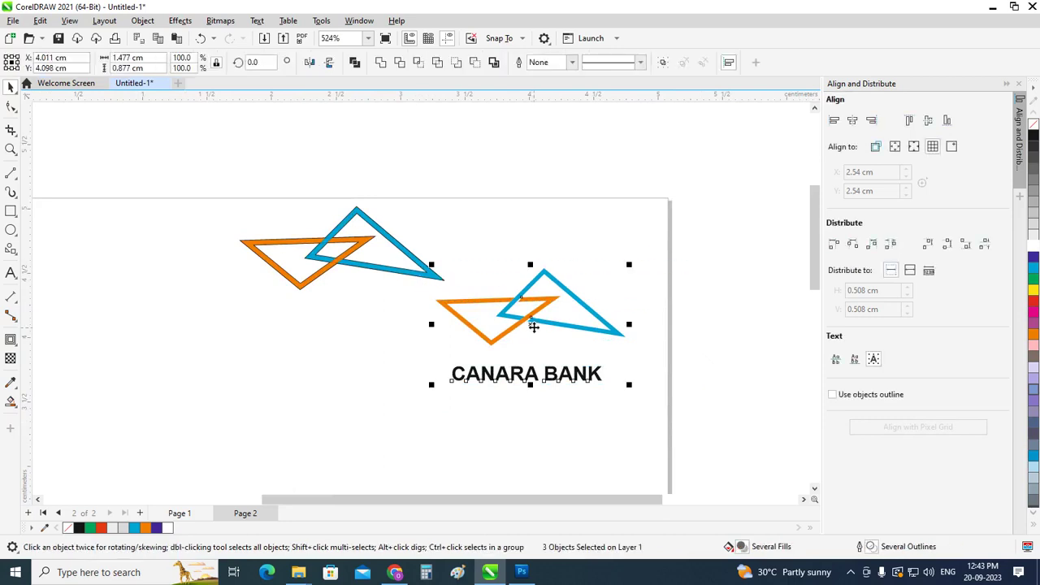
left_click_drag(448, 391, 309, 470)
left_click(546, 234)
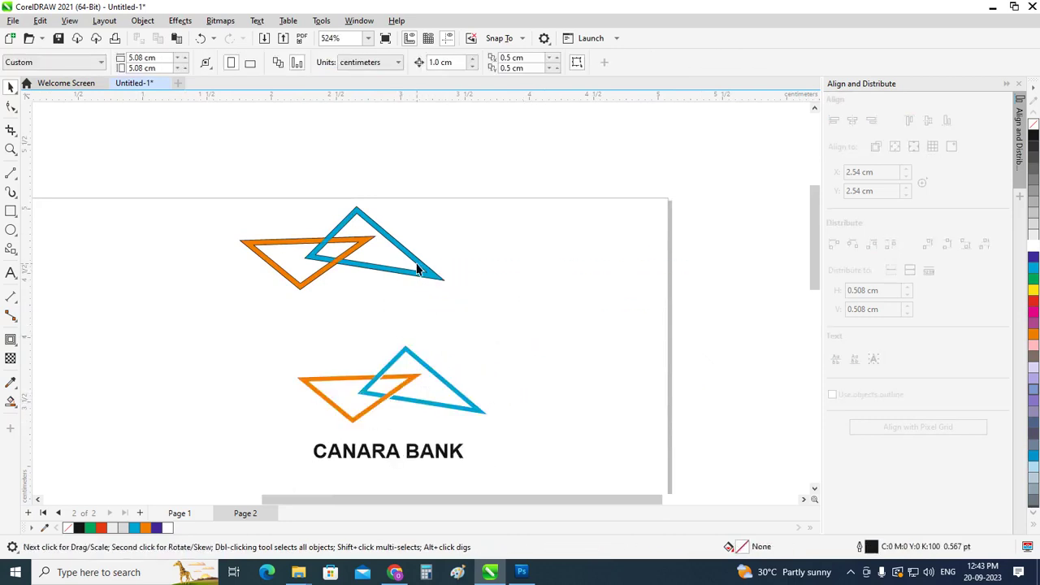
- Nudge the blue triangle band and its small leftover piece 1 cm right
left_click_drag(417, 269, 546, 264)
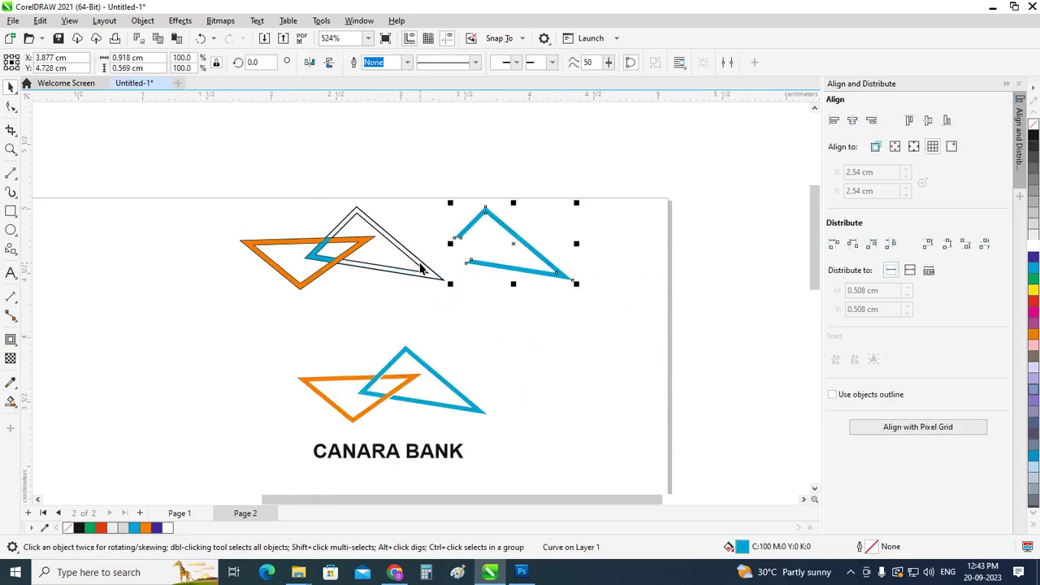
key("Right")
left_click(427, 187)
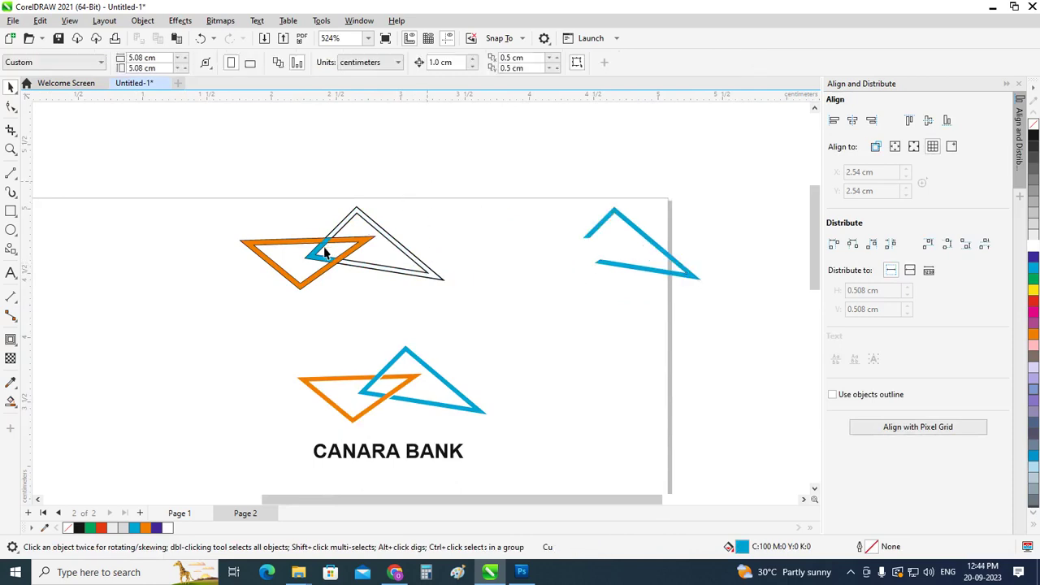
left_click(317, 252)
key("Right")
key("Right")
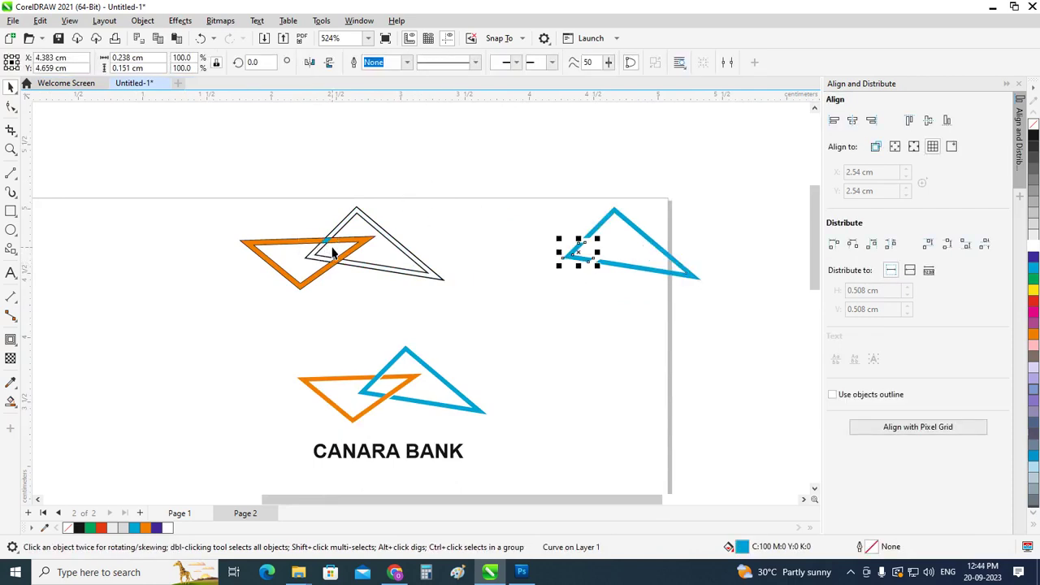
- Undo a trial orange move, then nudge the tiny orange crossing piece right
left_click(325, 246)
key("Right")
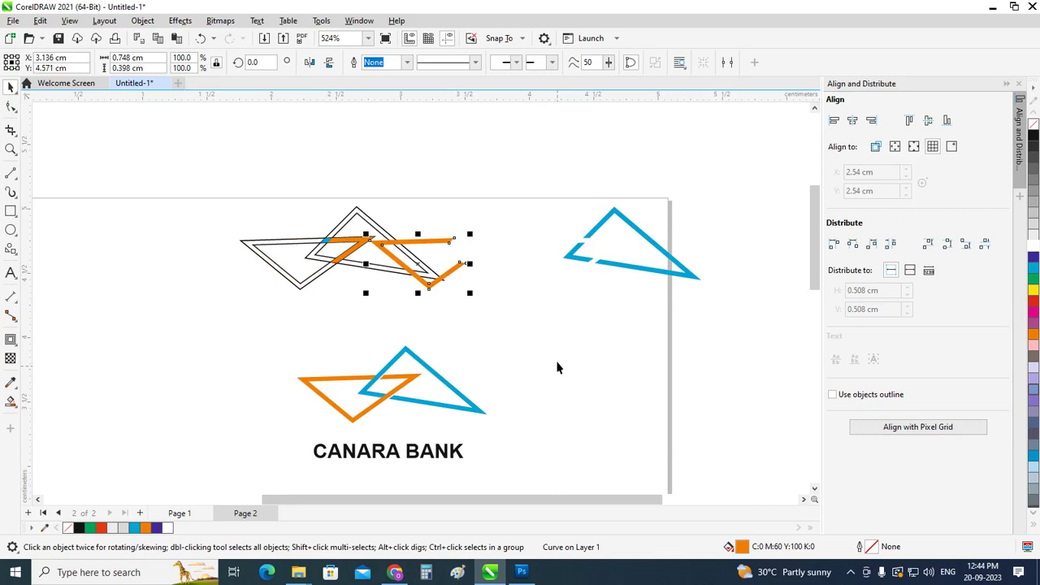
key("ctrl+z")
key("Escape")
scroll(325, 244, "up", 1)
left_click(326, 241)
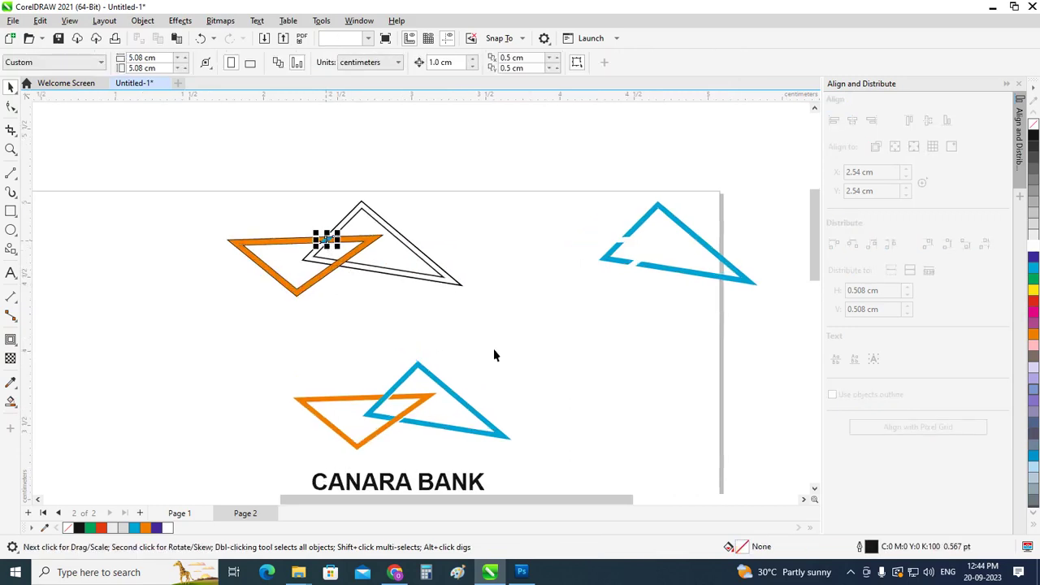
key("Right")
key("Right")
key("Escape")
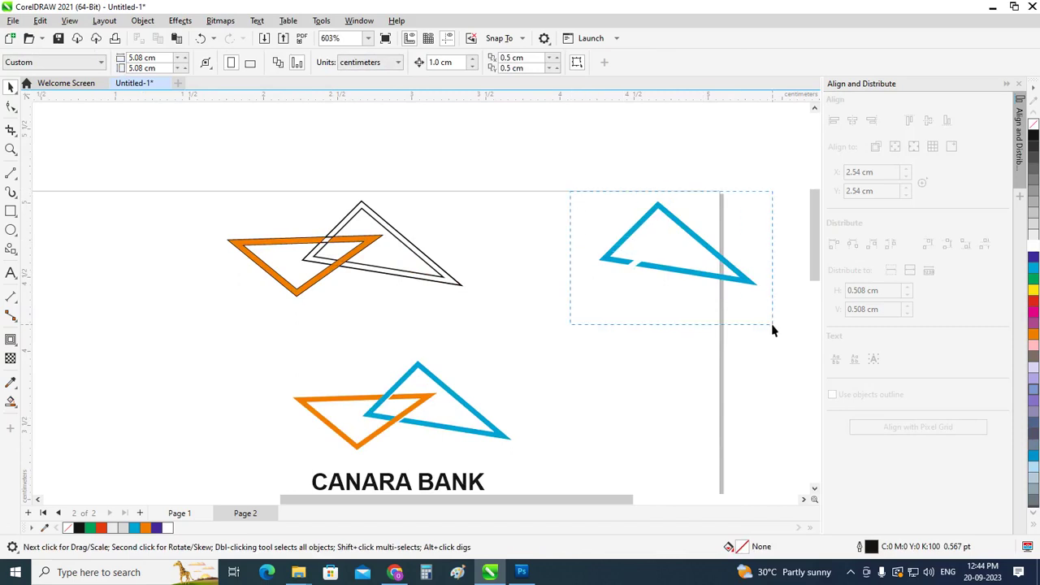
left_click_drag(743, 309, 772, 324)
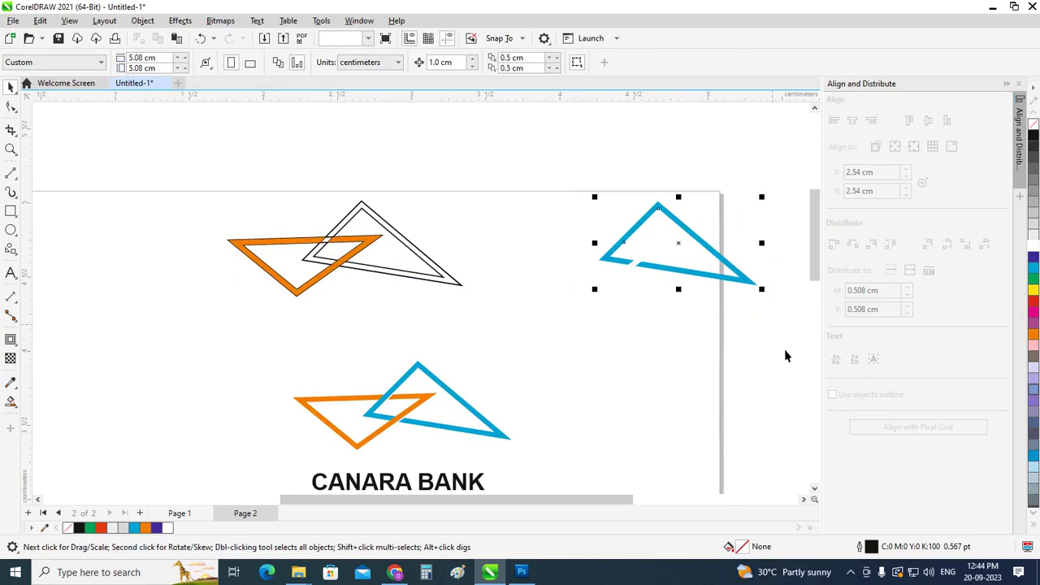
left_click(423, 142)
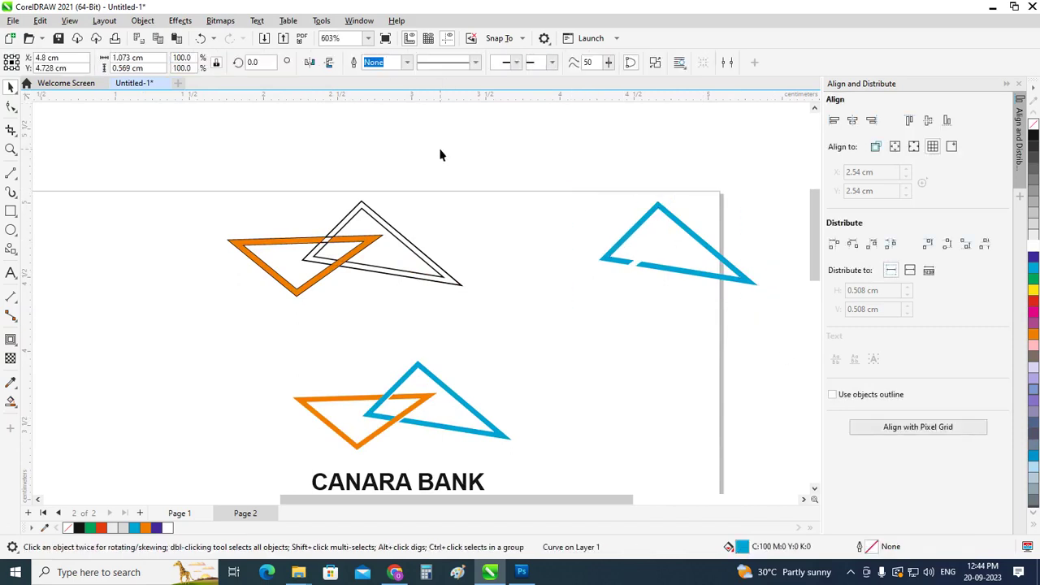
- Move the orange triangle and its leftover pieces right into the blue triangle
left_click(307, 290)
key("Right")
key("Right")
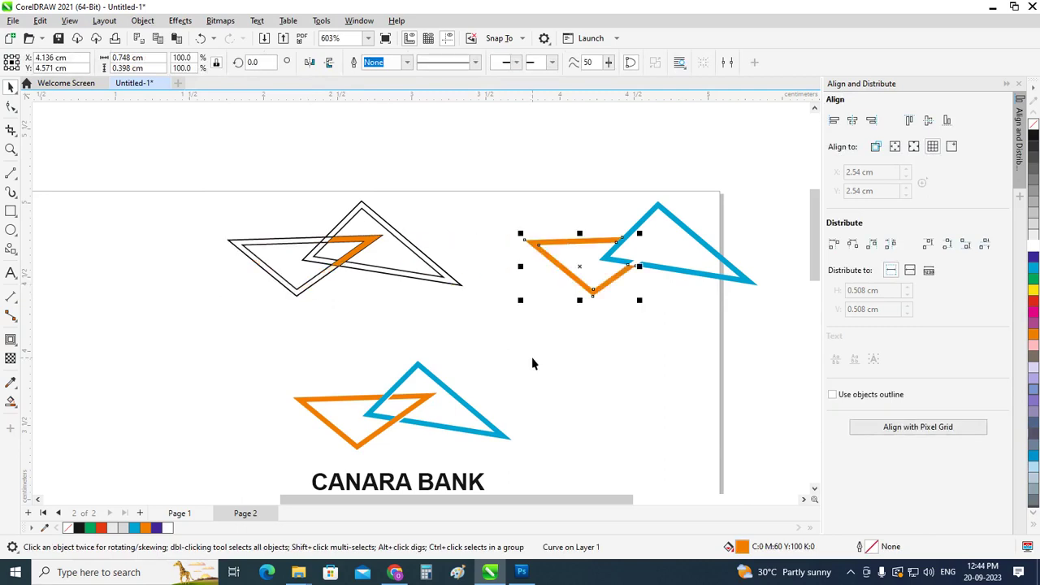
left_click(532, 363)
left_click(364, 249)
key("Right")
key("Right")
key("Right")
key("Right")
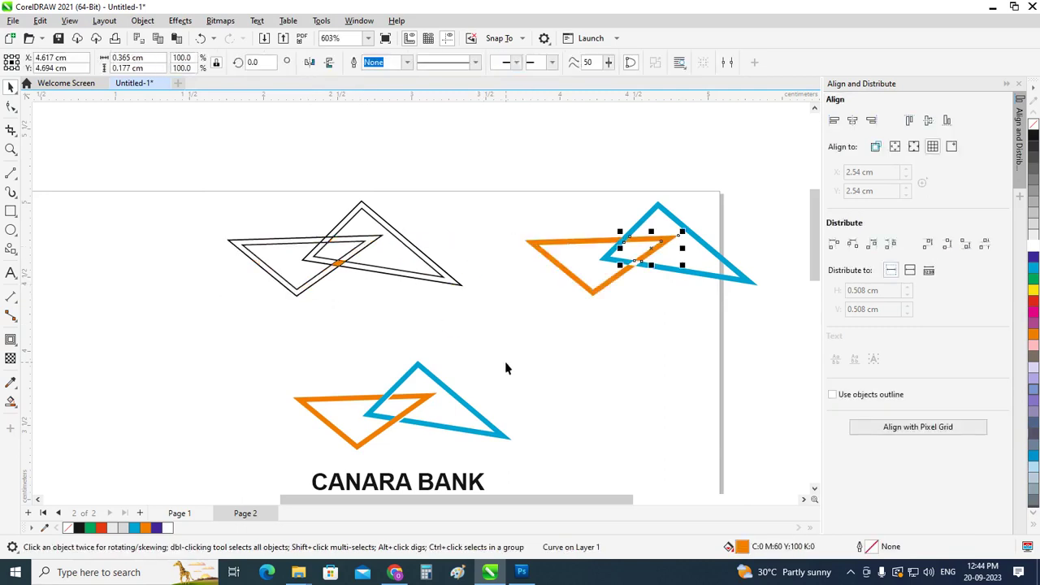
left_click(506, 365)
left_click(340, 264)
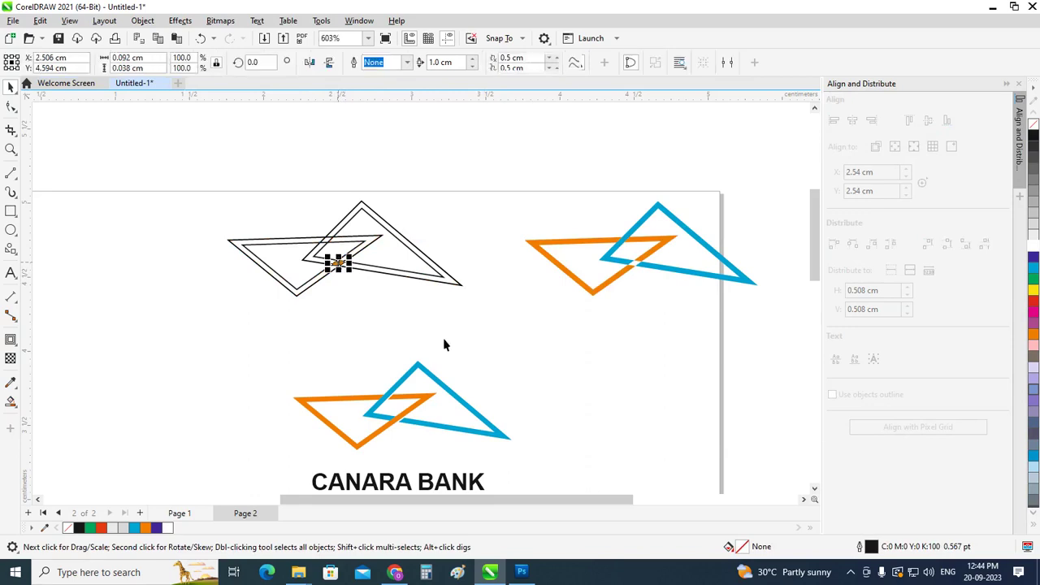
key("Right")
key("Right")
left_click(459, 351)
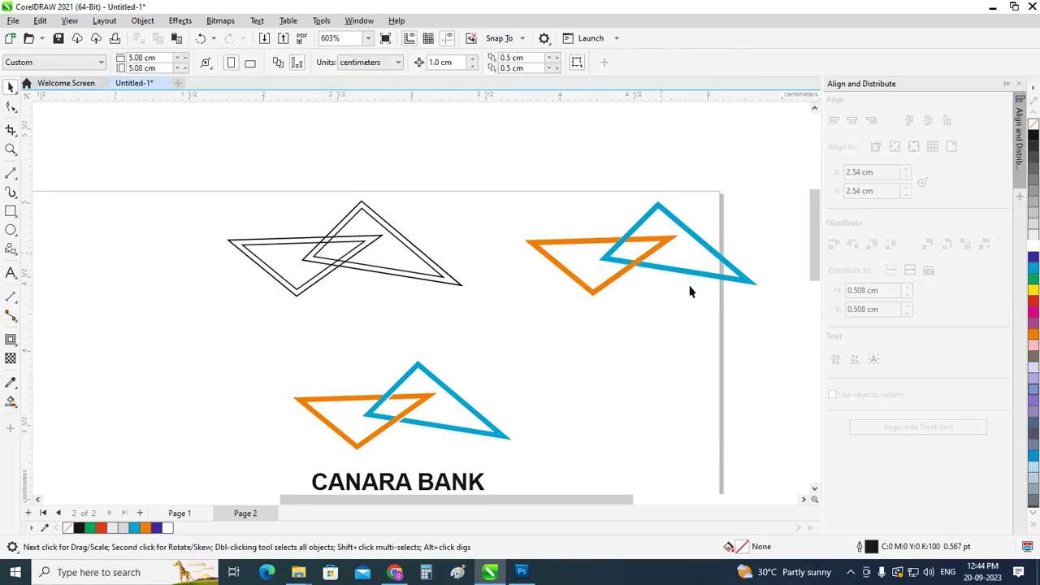
scroll(690, 291, "up", 1)
left_click(658, 228)
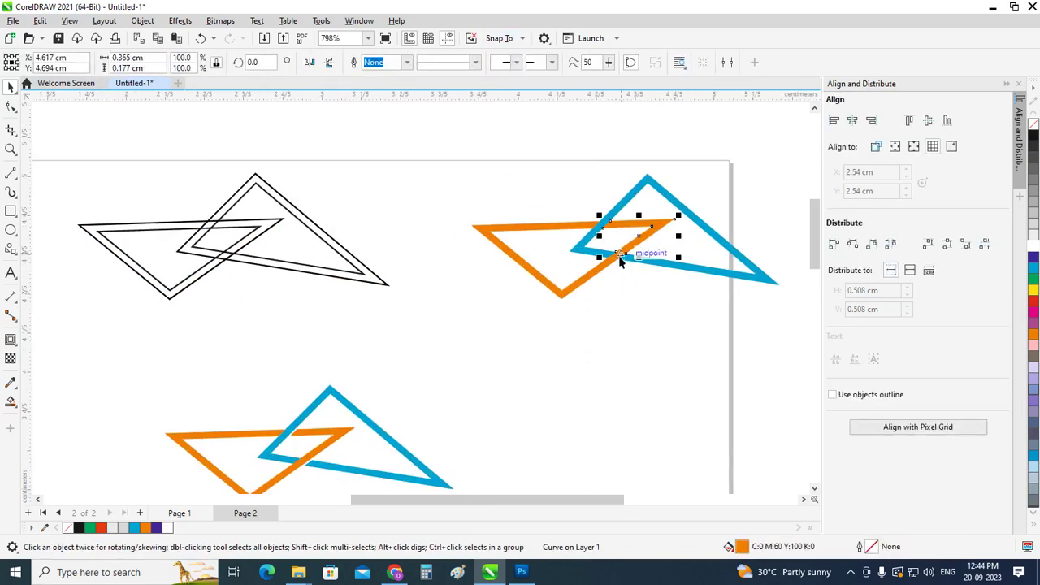
left_click(616, 275)
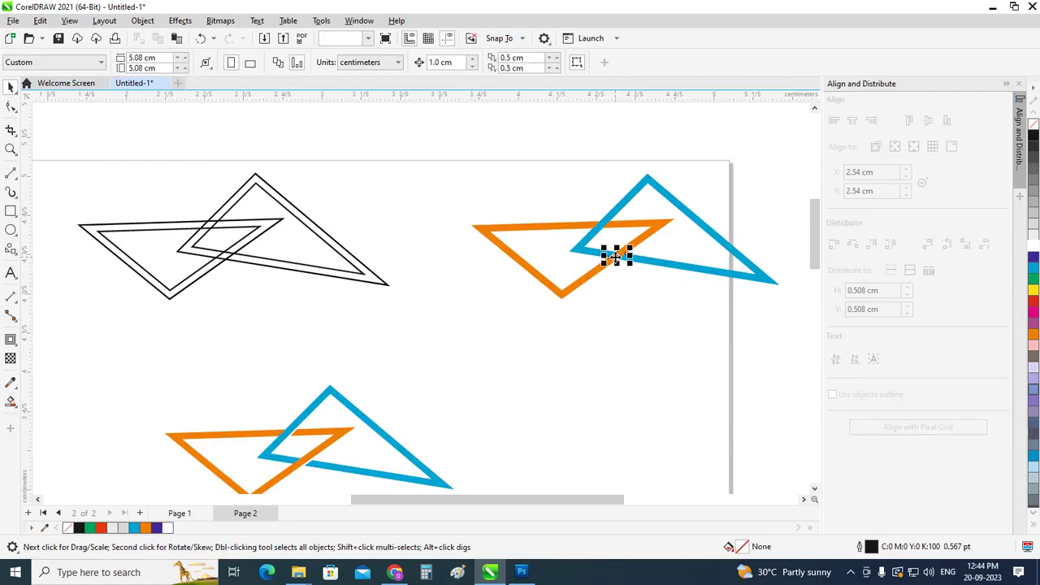
left_click(615, 256)
left_click(569, 294, "shift")
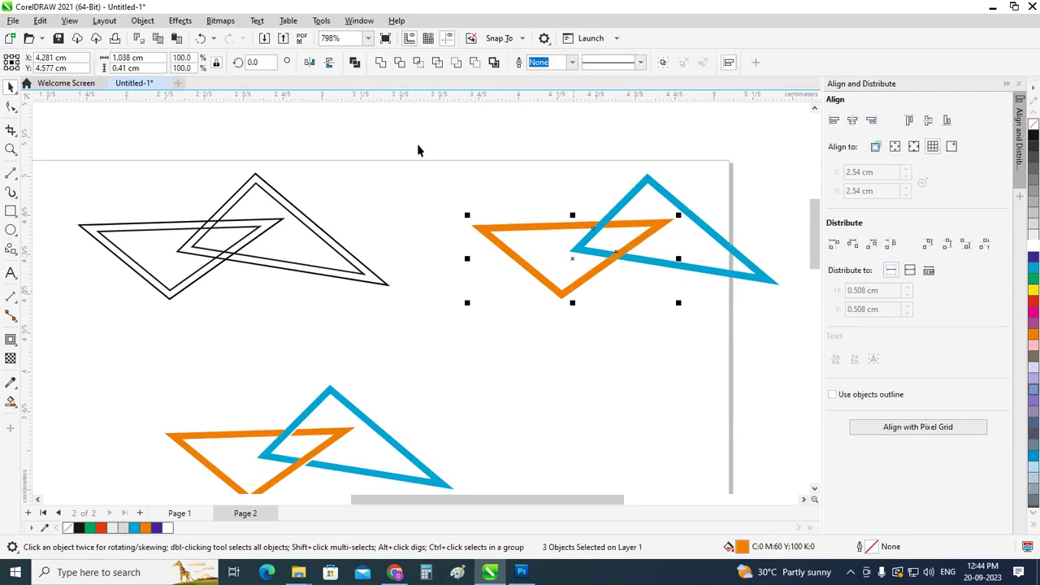
left_click(455, 160)
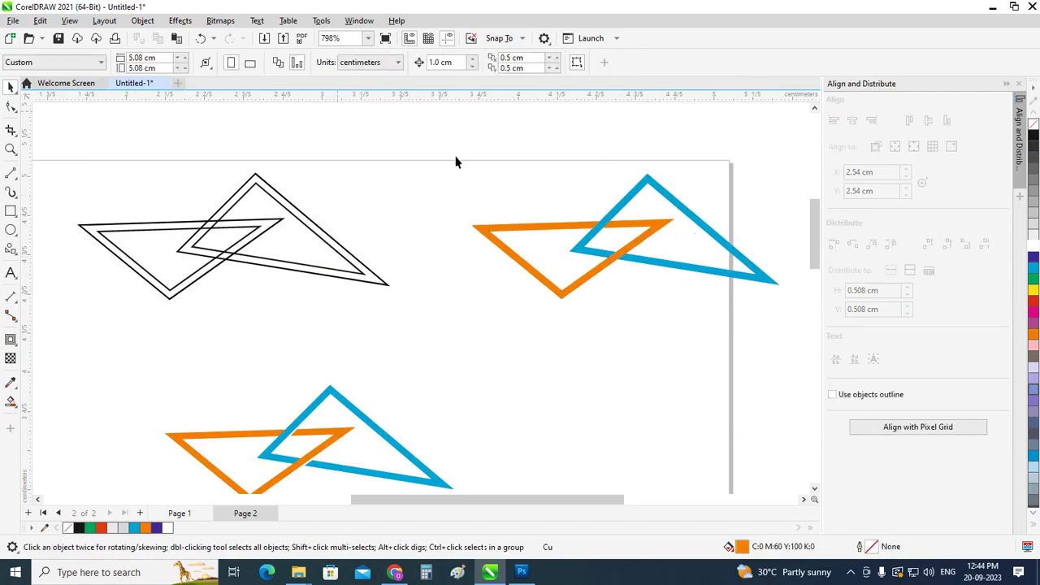
scroll(757, 201, "up", 2)
scroll(757, 202, "up", 1)
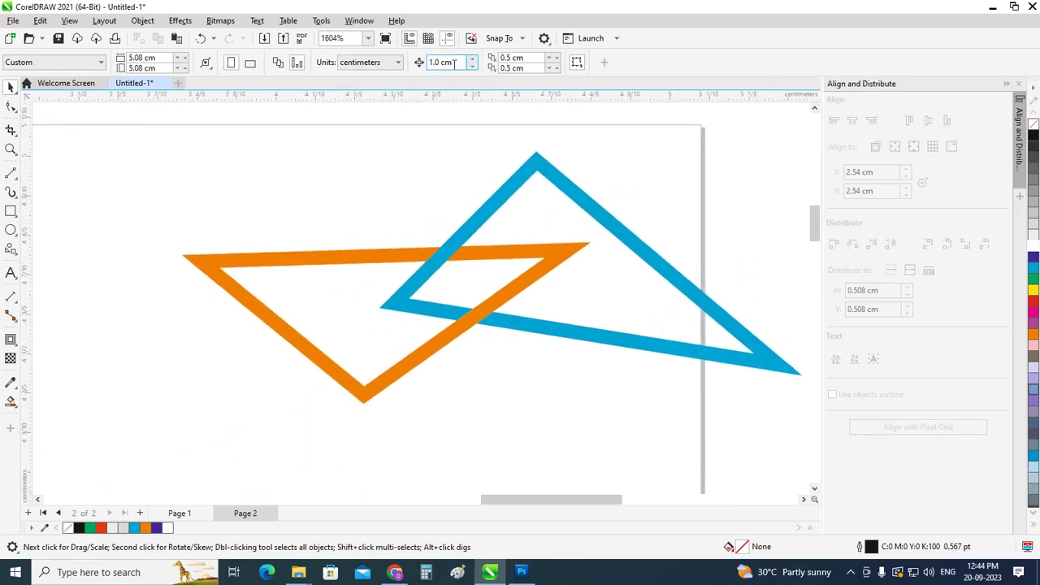
triple_click(443, 62)
type("0.002")
key("Return")
left_click(475, 238)
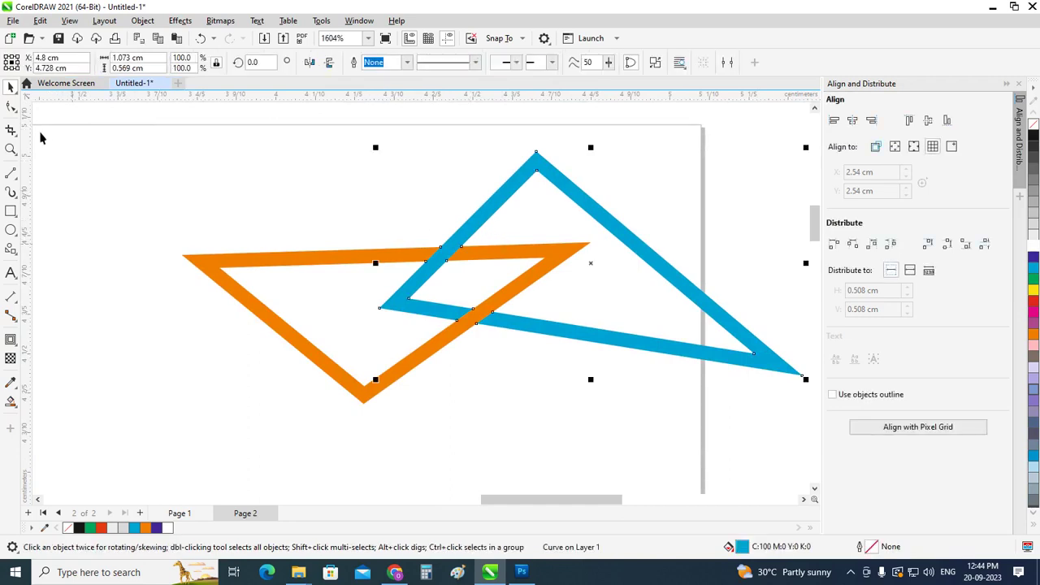
left_click(11, 107)
scroll(620, 262, "up", 2)
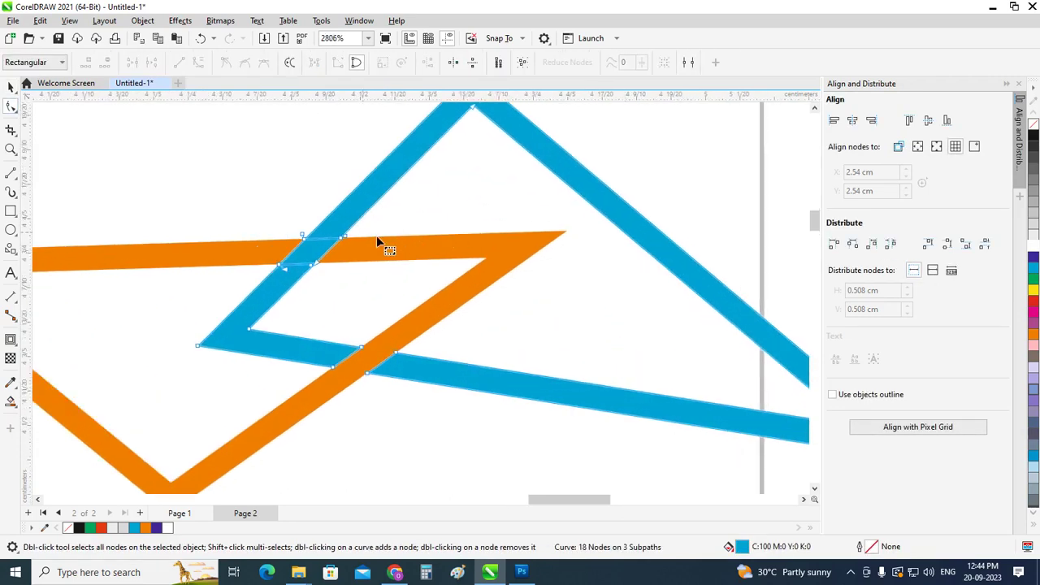
scroll(376, 235, "up", 1)
scroll(444, 272, "down", 1)
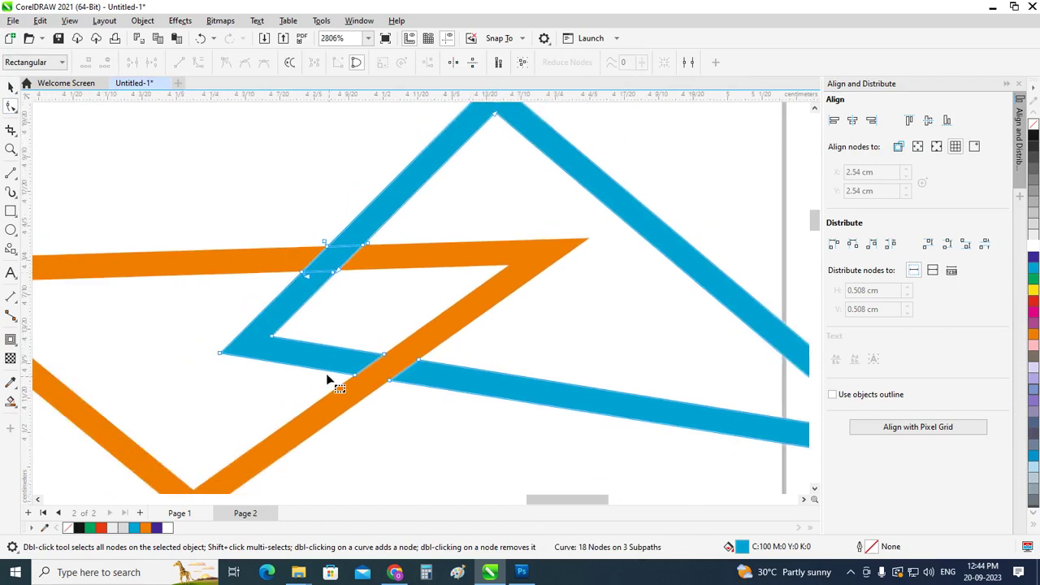
scroll(339, 392, "up", 1)
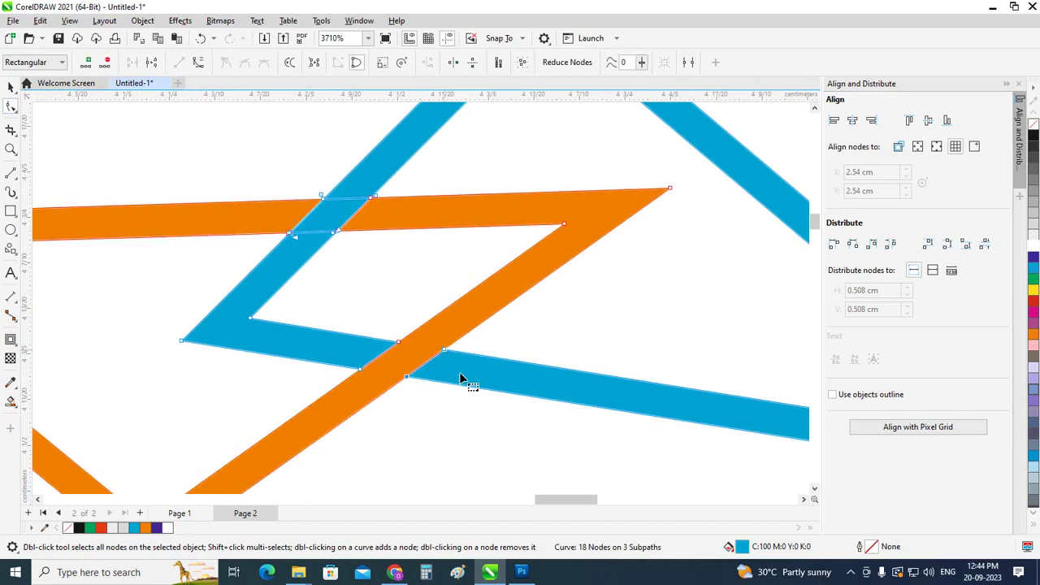
left_click(449, 350, "shift")
key("space")
left_click(365, 325)
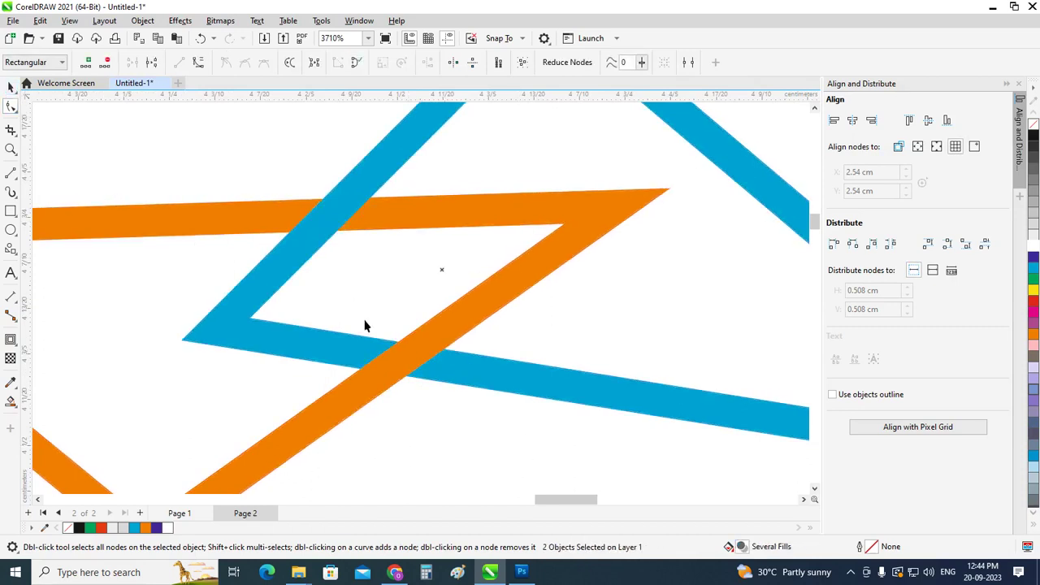
left_click(475, 382)
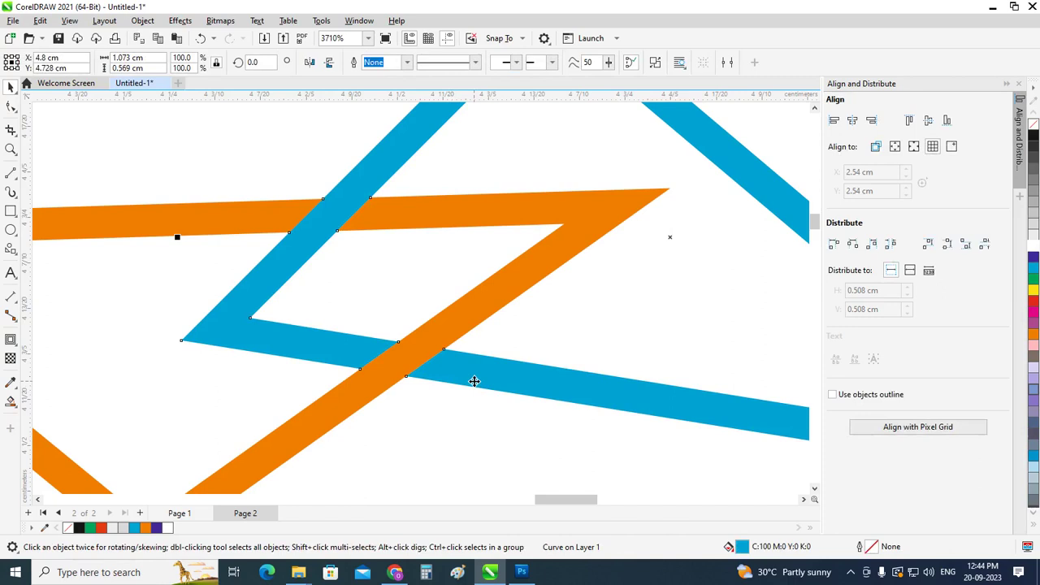
scroll(475, 382, "down", 1)
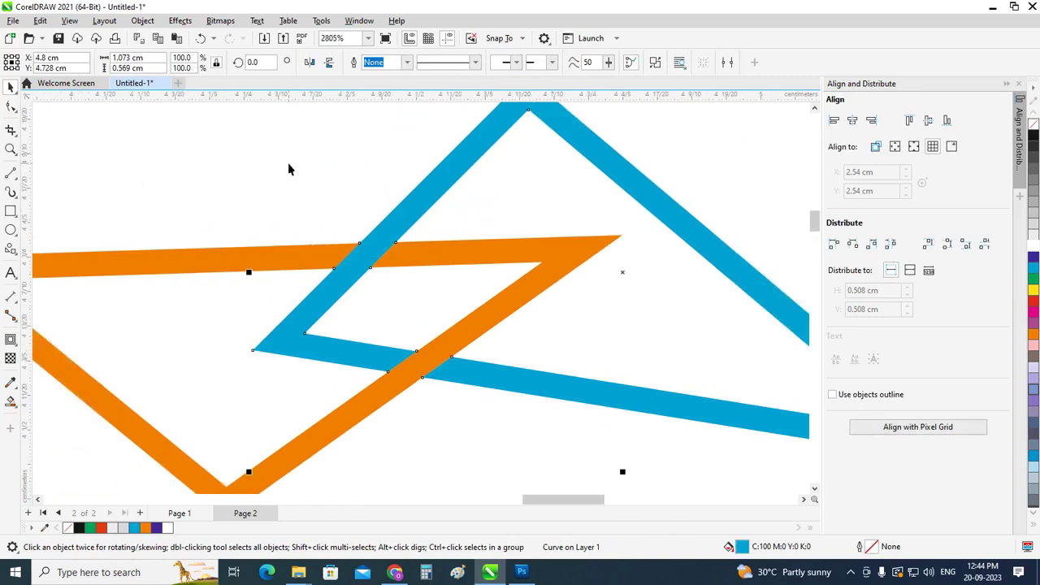
key("space")
scroll(474, 383, "up", 1)
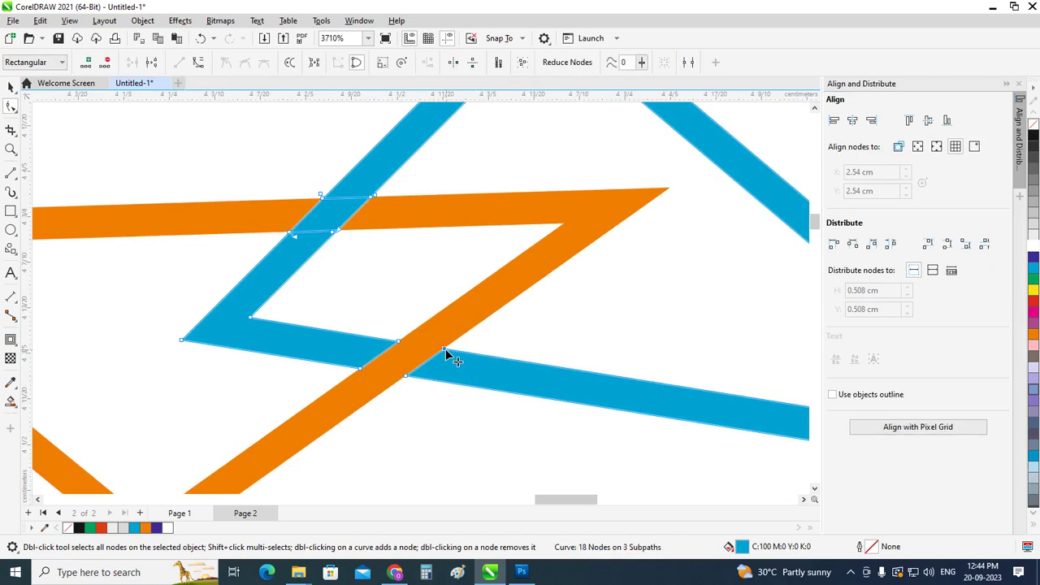
left_click(409, 379, "shift")
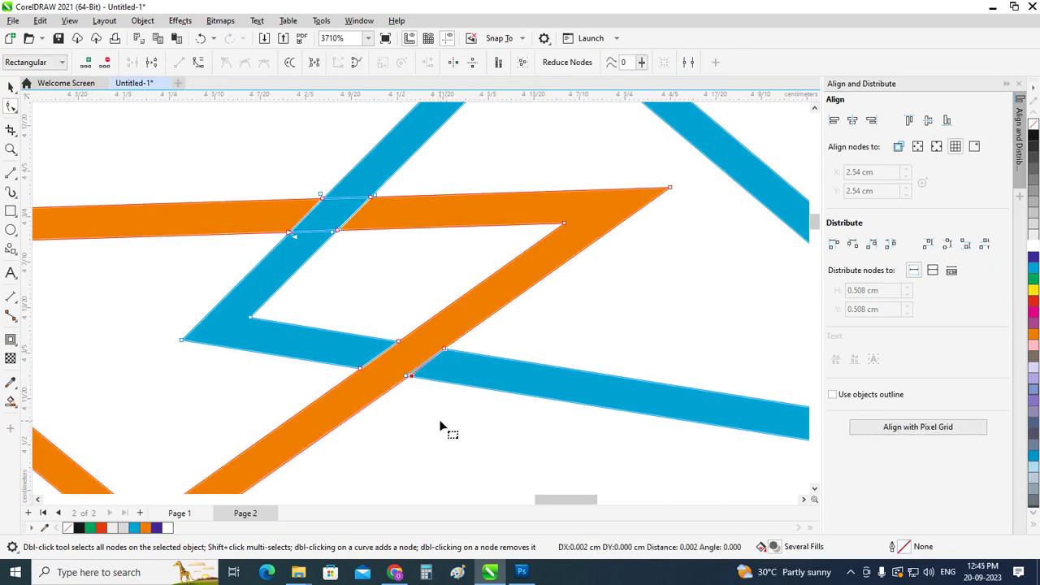
key("Right")
key("Right")
key("Right")
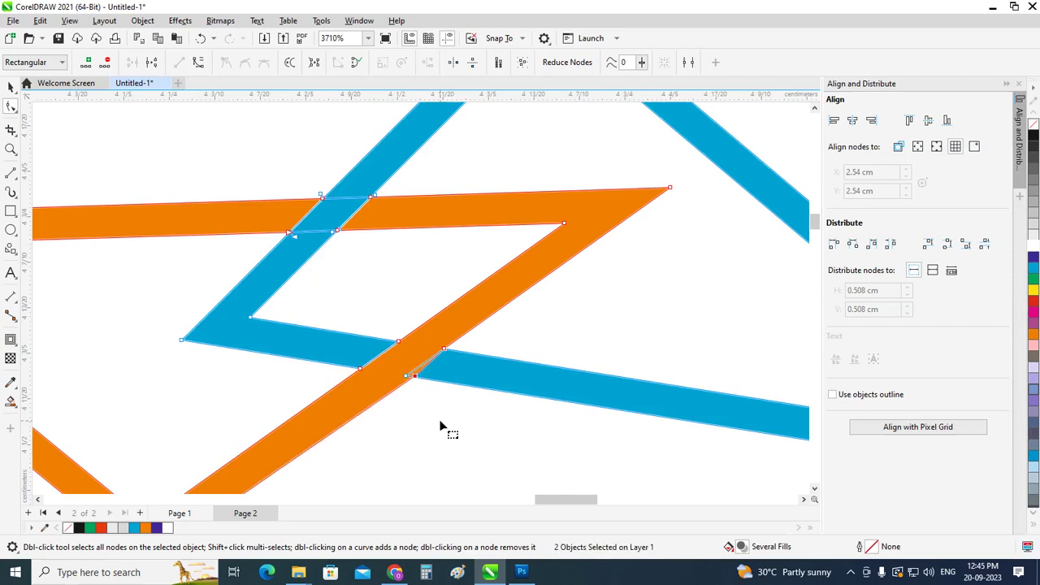
key("ctrl+z")
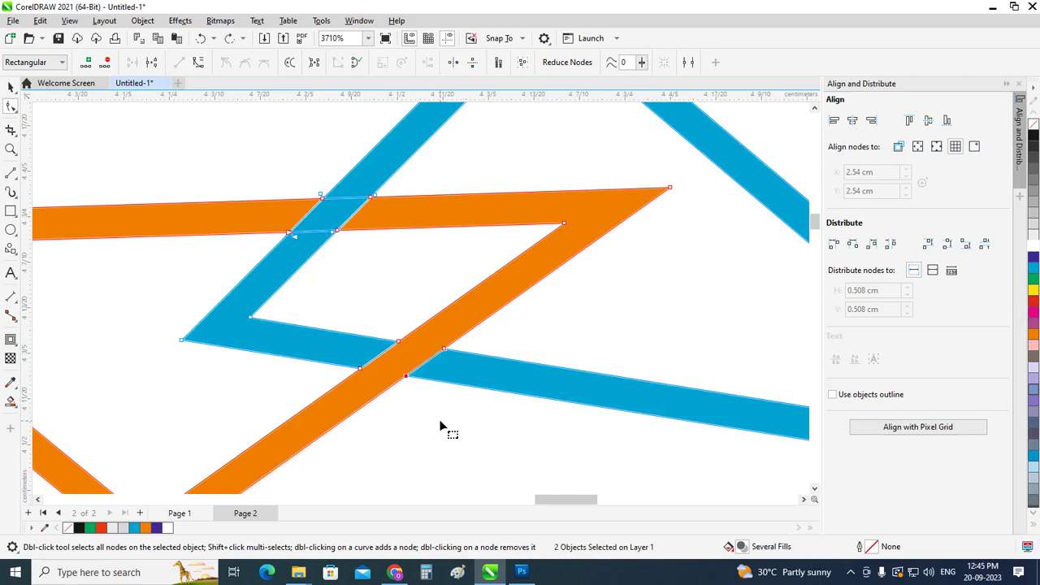
scroll(296, 399, "down", 1)
key("space")
left_click(457, 442)
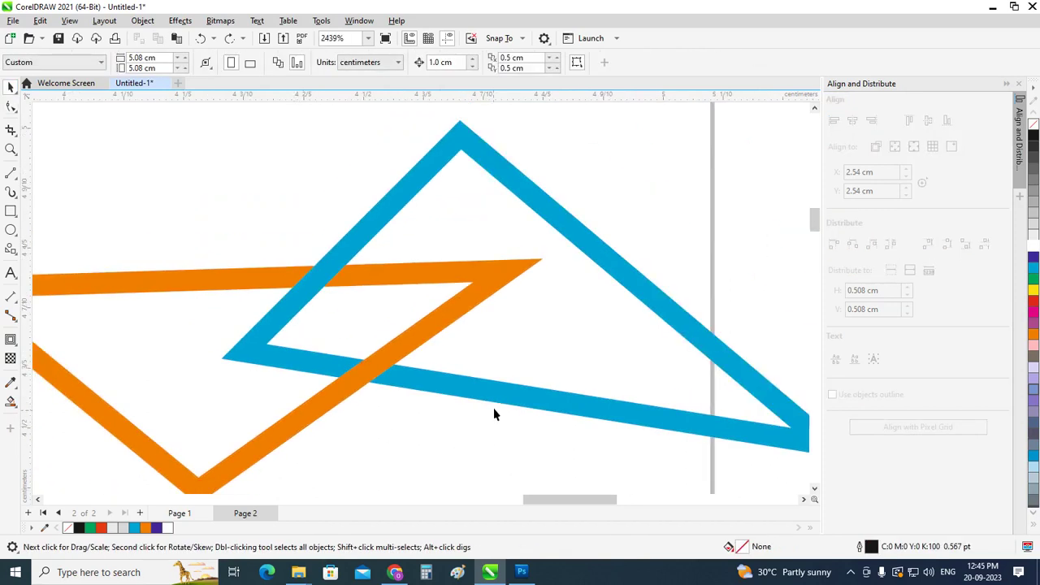
- Select the orange triangle, briefly enter node editing with F10, then deselect it
scroll(493, 415, "up", 1)
left_click(360, 268)
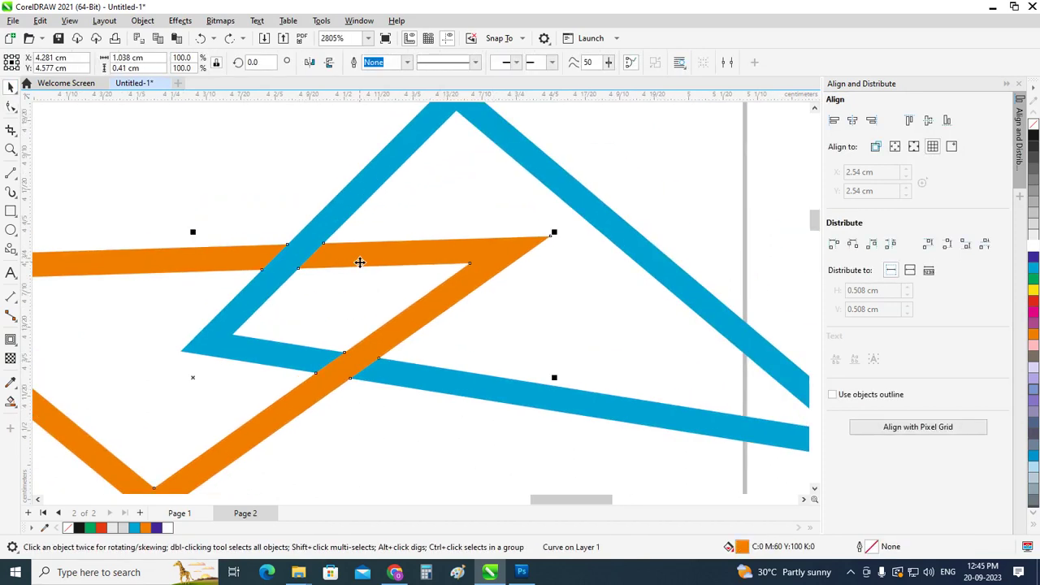
scroll(352, 268, "up", 1)
scroll(349, 272, "up", 2)
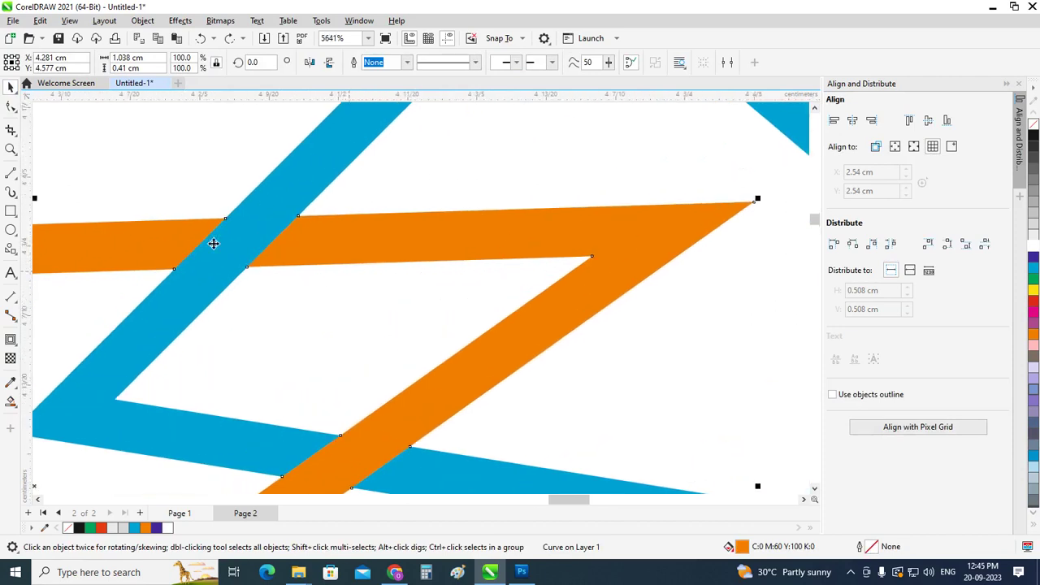
key("F10")
key("F10")
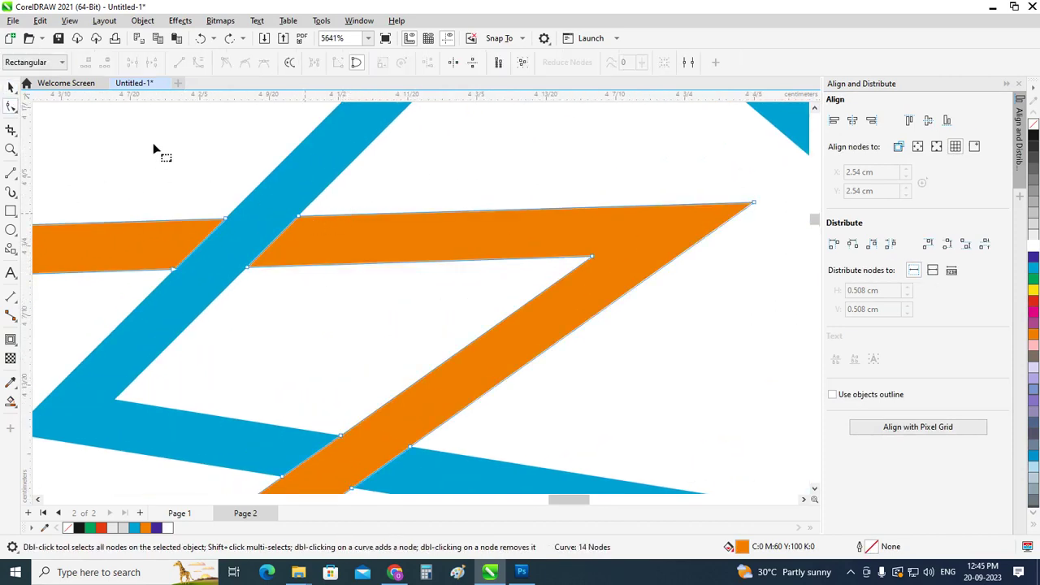
left_click(21, 93)
left_click(174, 136)
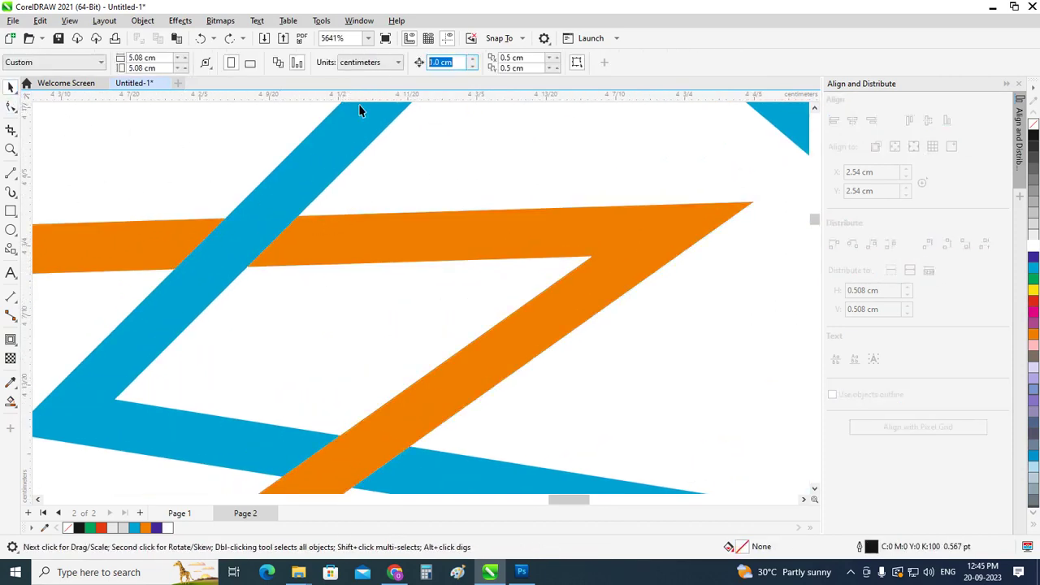
- Try dragging the orange band's node at the blue crossing with the Shape tool
left_click(356, 231)
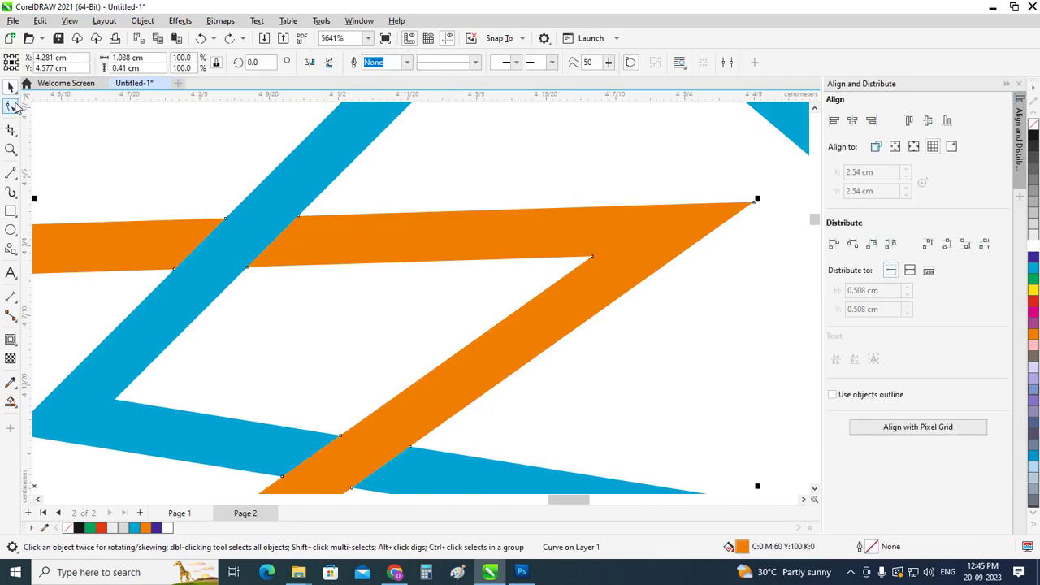
left_click(11, 106)
scroll(340, 235, "up", 1)
left_click(291, 214)
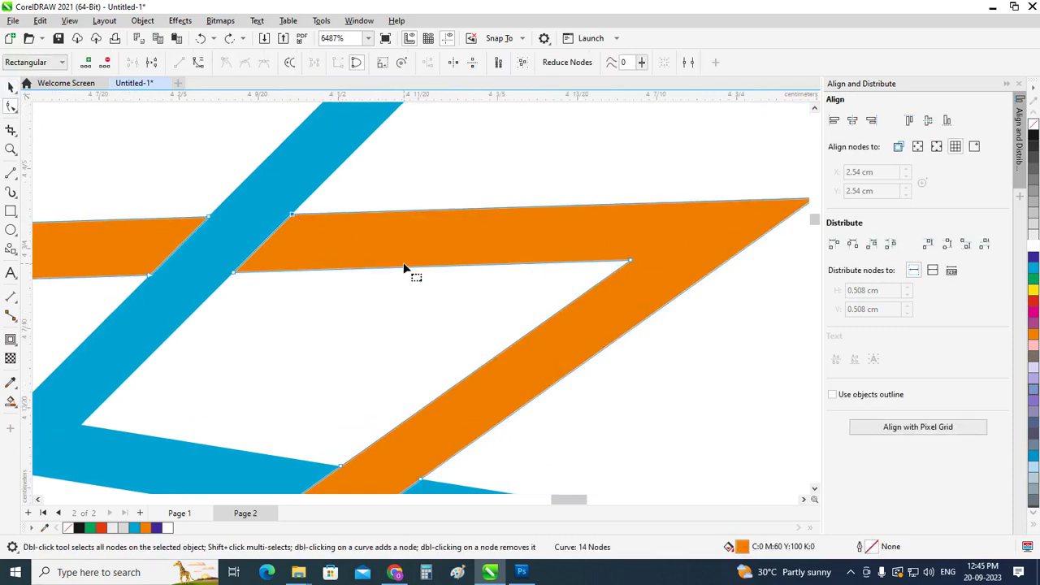
left_click_drag(405, 266, 409, 272)
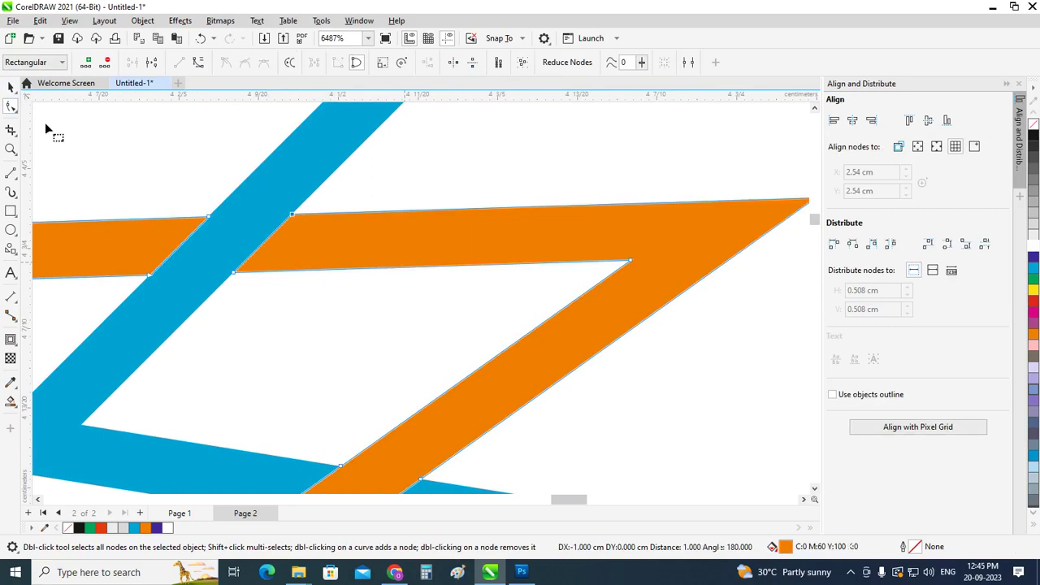
left_click(10, 88)
left_click(308, 160)
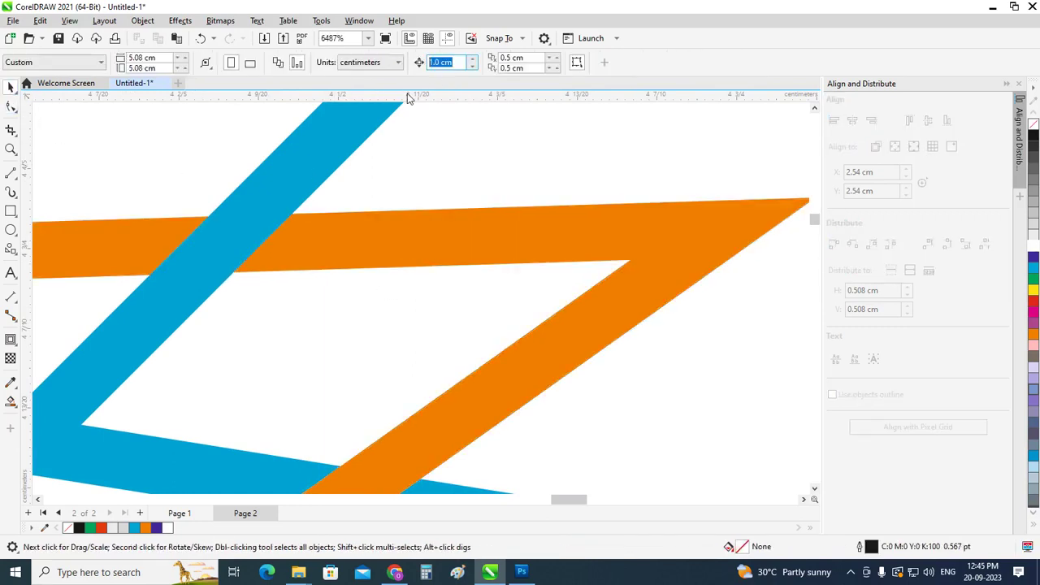
- Set the nudge distance to 0.1 cm and test nudging the orange nodes up and back
key("Return")
left_click(376, 248)
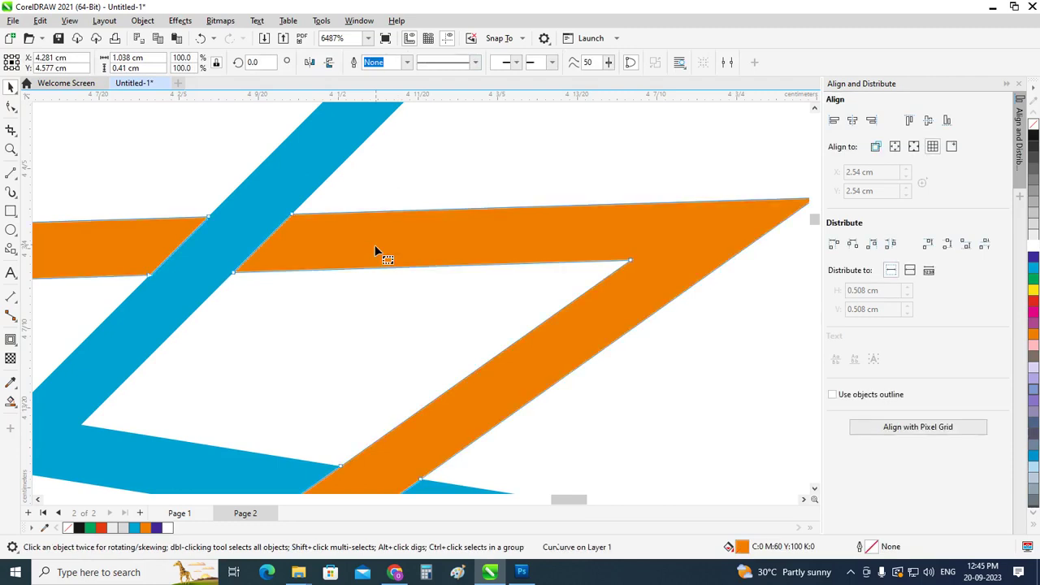
key("F10")
key("Up")
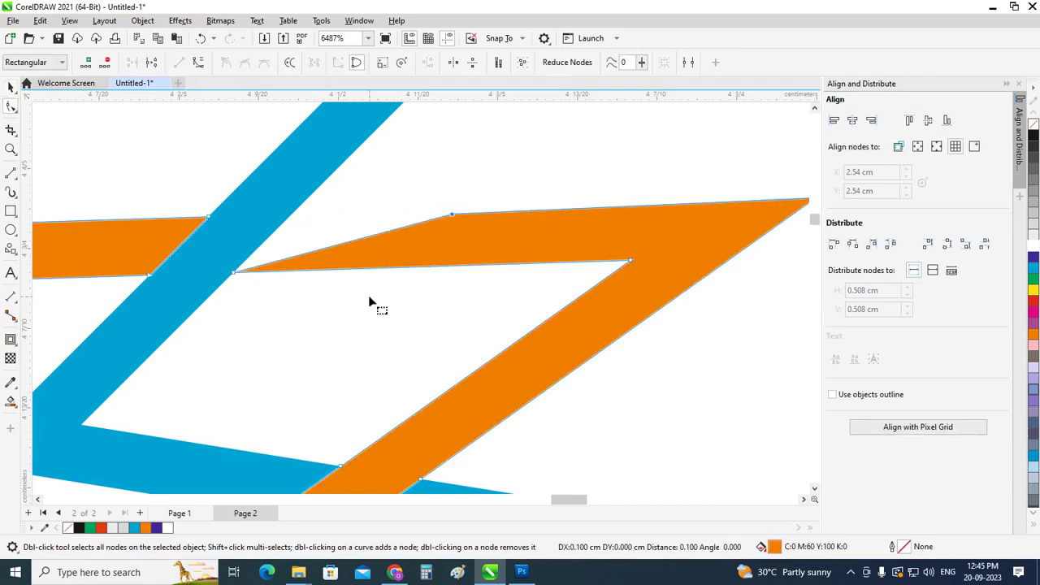
key("Down")
left_click(11, 87)
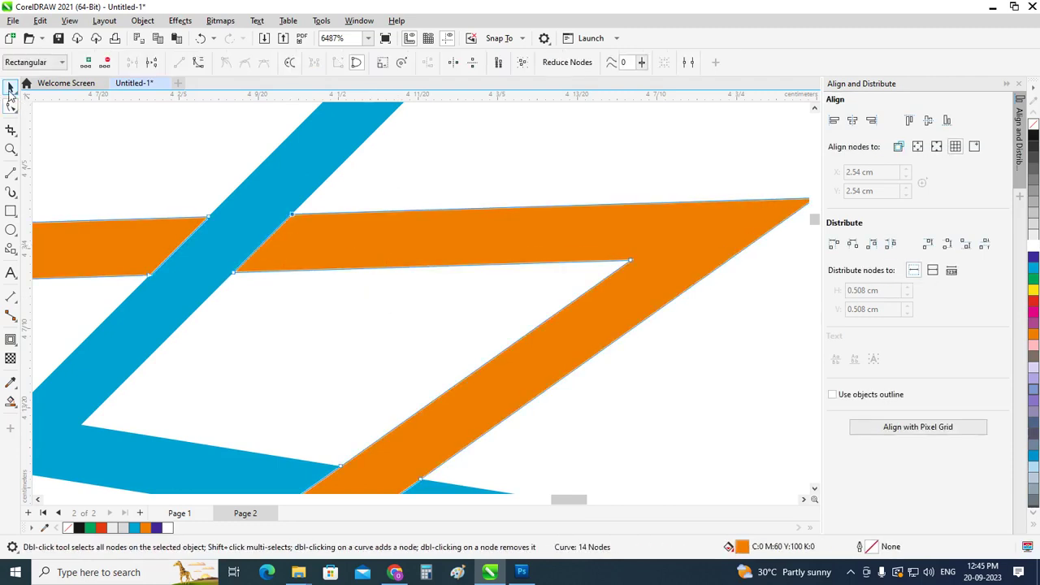
left_click(169, 162)
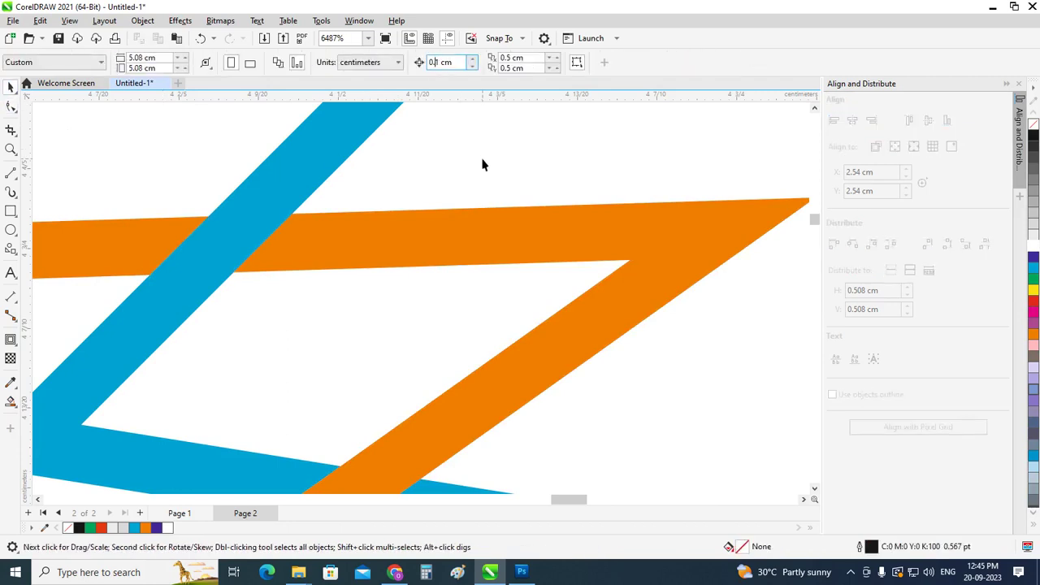
- Set the nudge distance to 0.01 cm and nudge two orange crossing nodes right
type("0.01")
key("Return")
left_click(390, 234)
key("F10")
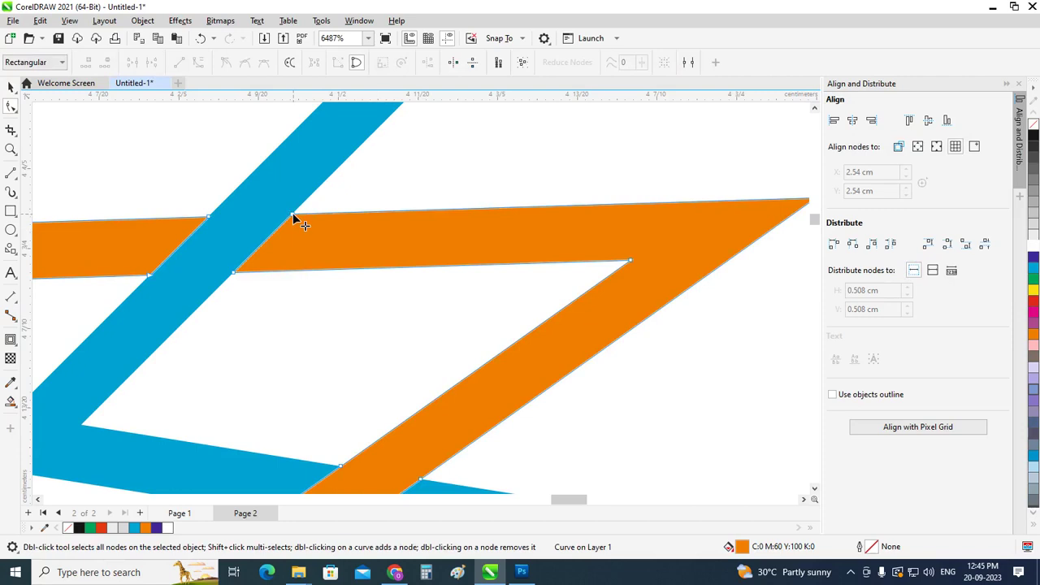
left_click(293, 213)
key("Right")
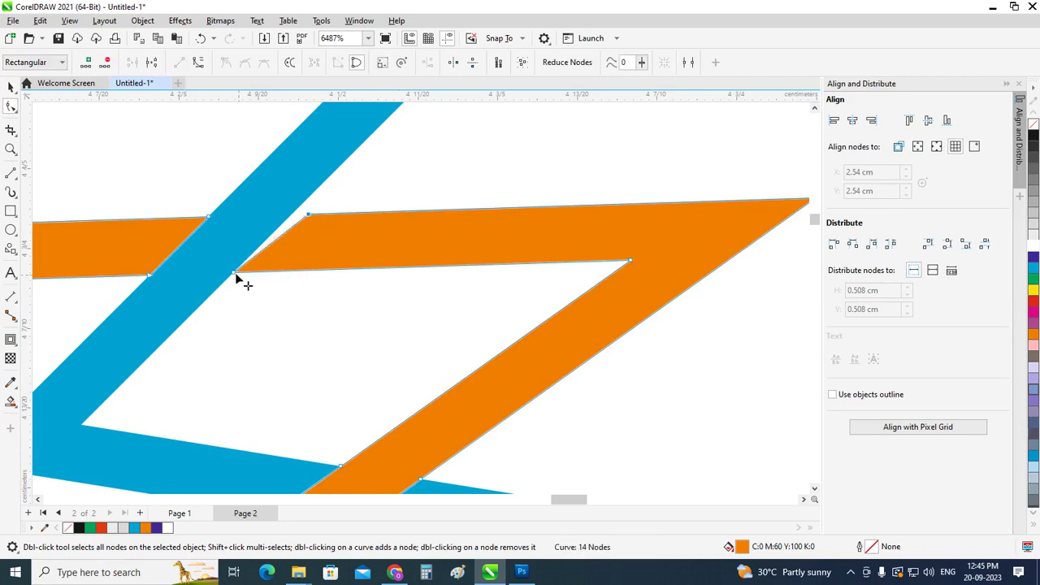
left_click(235, 272)
key("Right")
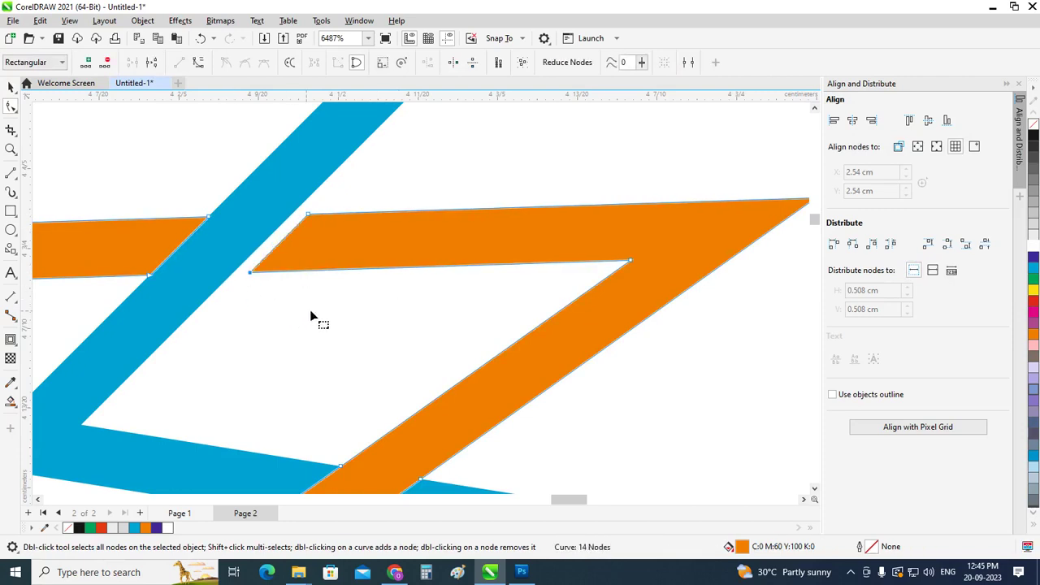
- Nudge the orange band's top and left tip nodes right, fine-tuning the crossing node
scroll(317, 325, "down", 3)
scroll(304, 322, "up", 2)
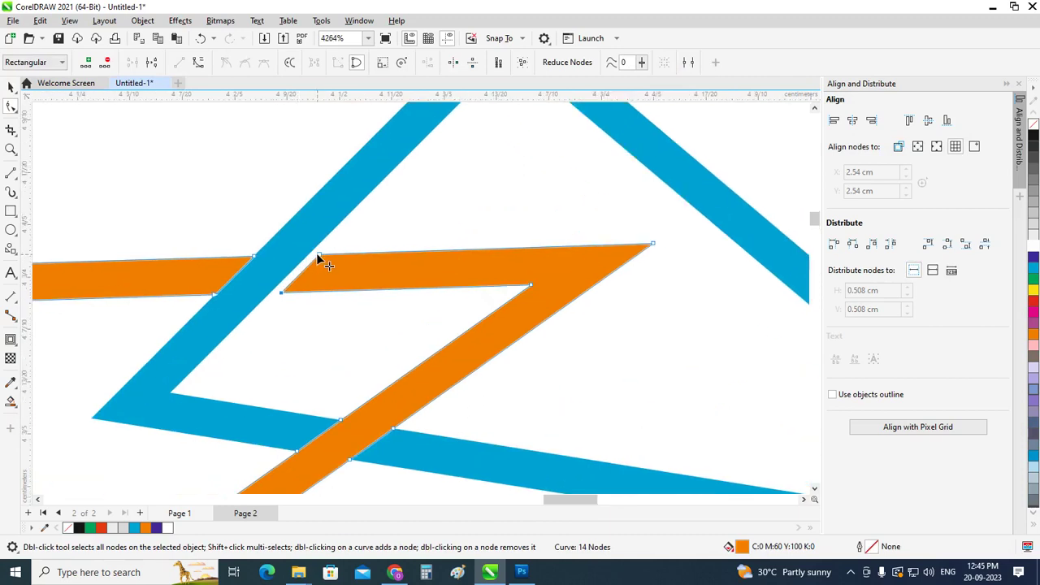
left_click(318, 256)
key("Right")
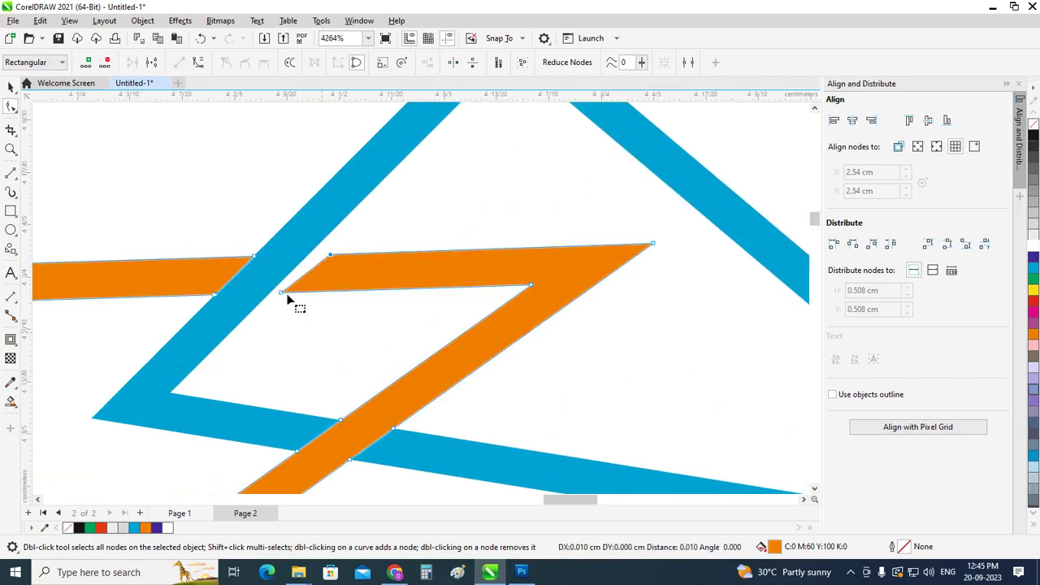
left_click(283, 294)
key("Right")
scroll(330, 323, "down", 1)
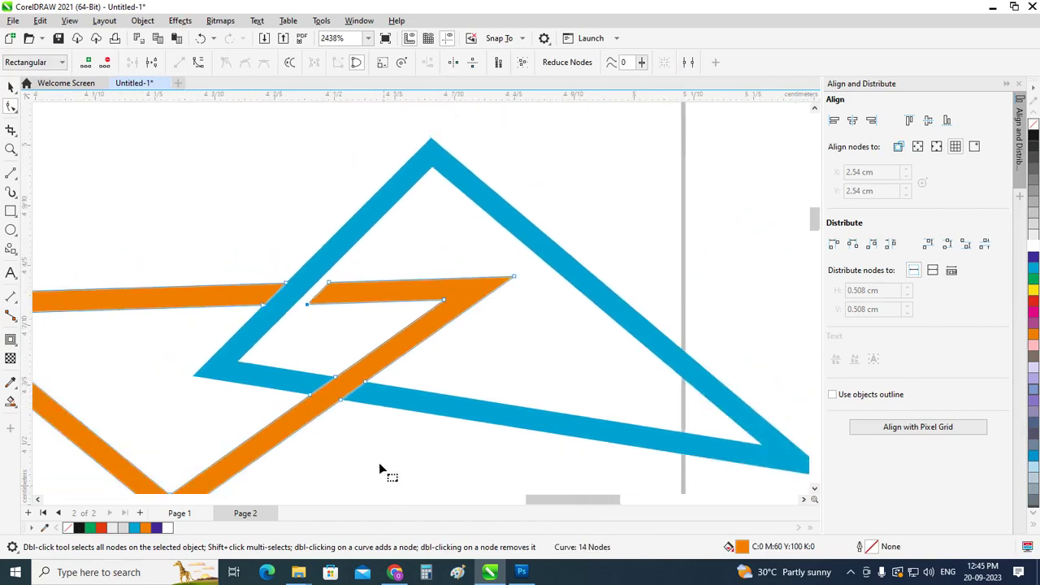
scroll(379, 469, "up", 1)
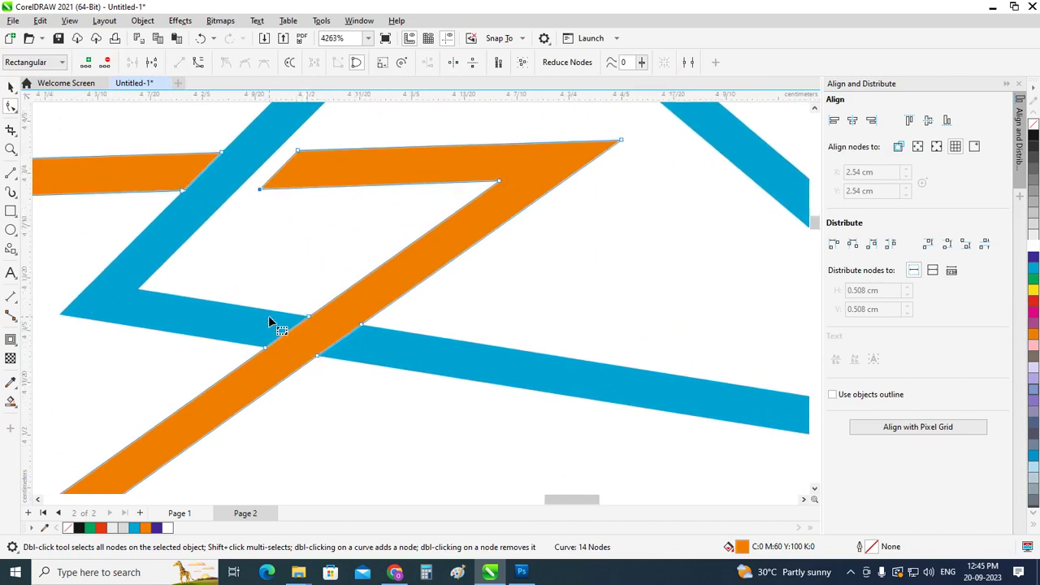
scroll(289, 337, "up", 1)
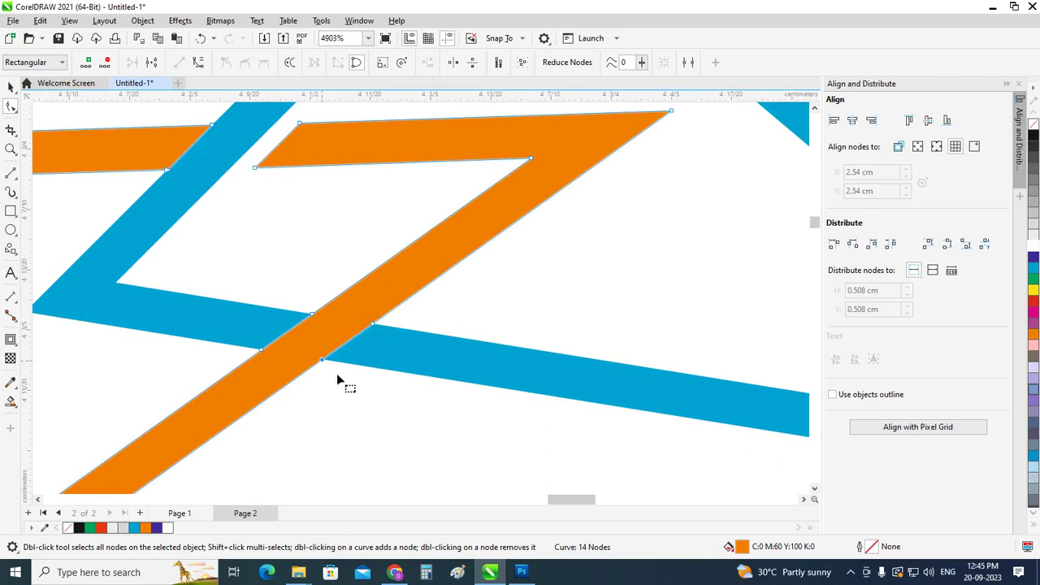
key("Left")
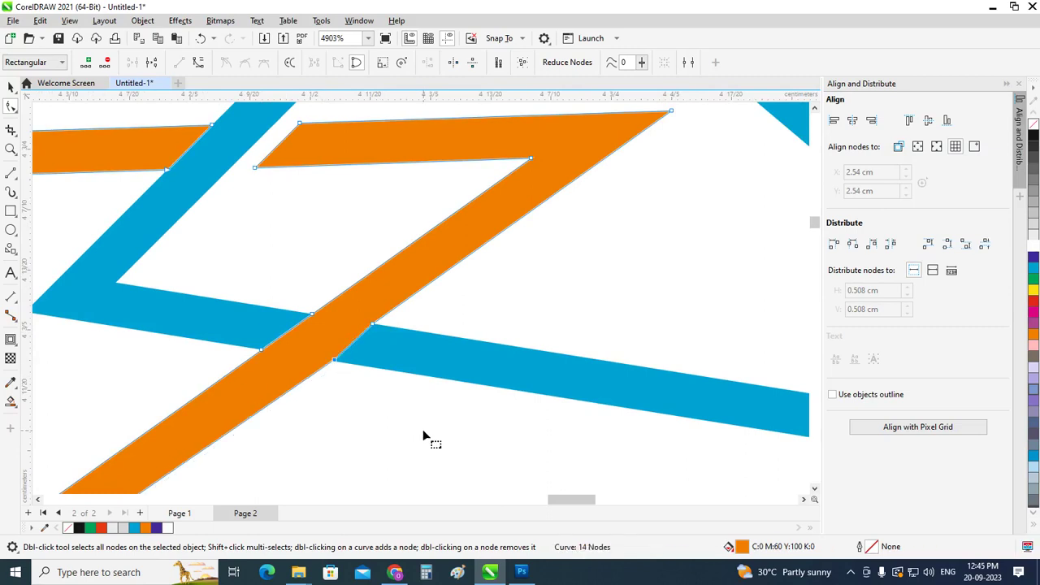
key("Right")
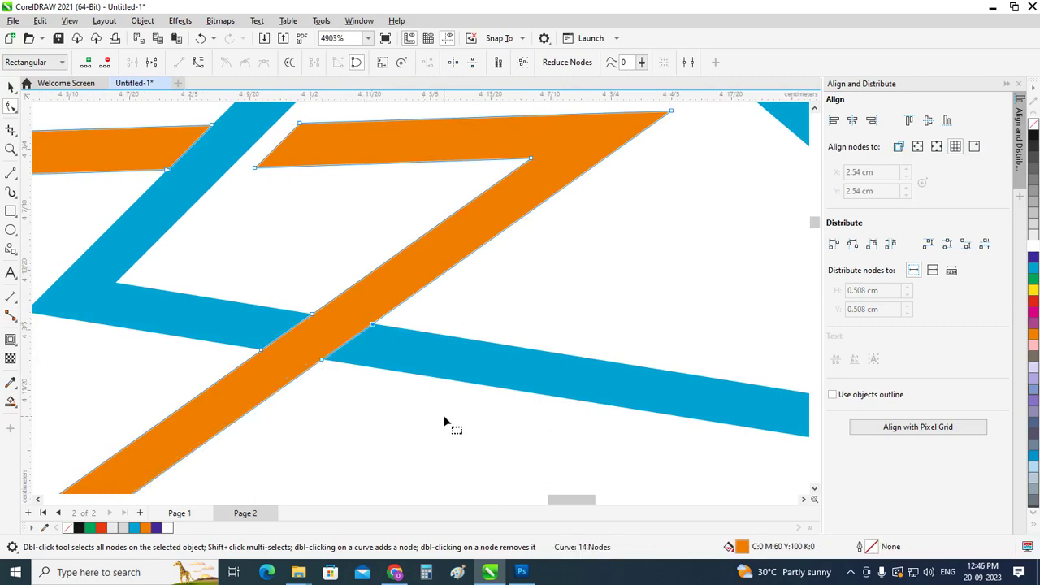
key("Left")
left_click(11, 87)
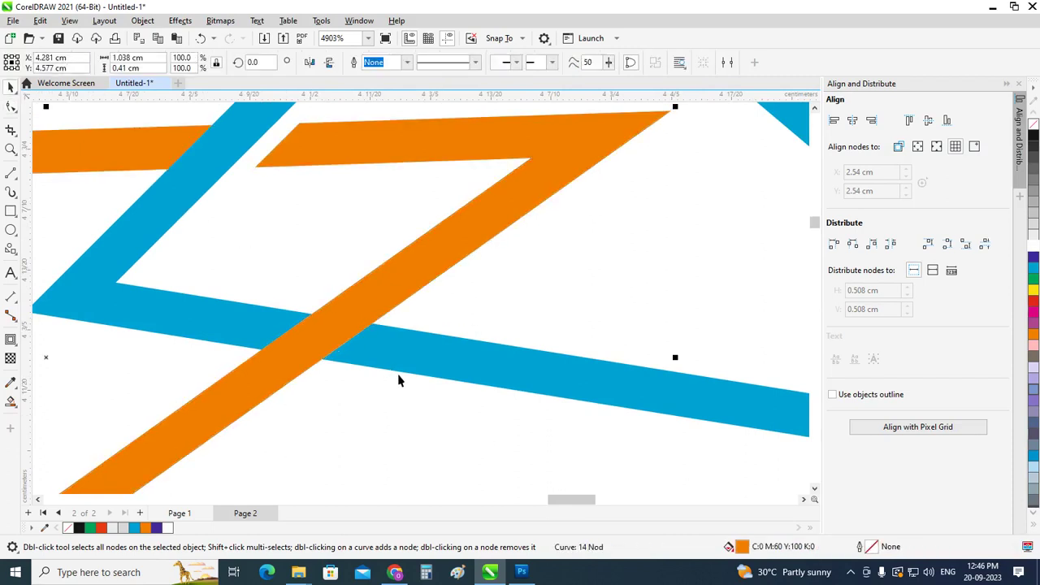
- Drag the blue bar's lower-left nodes right so it stops short of the orange band
left_click(450, 361)
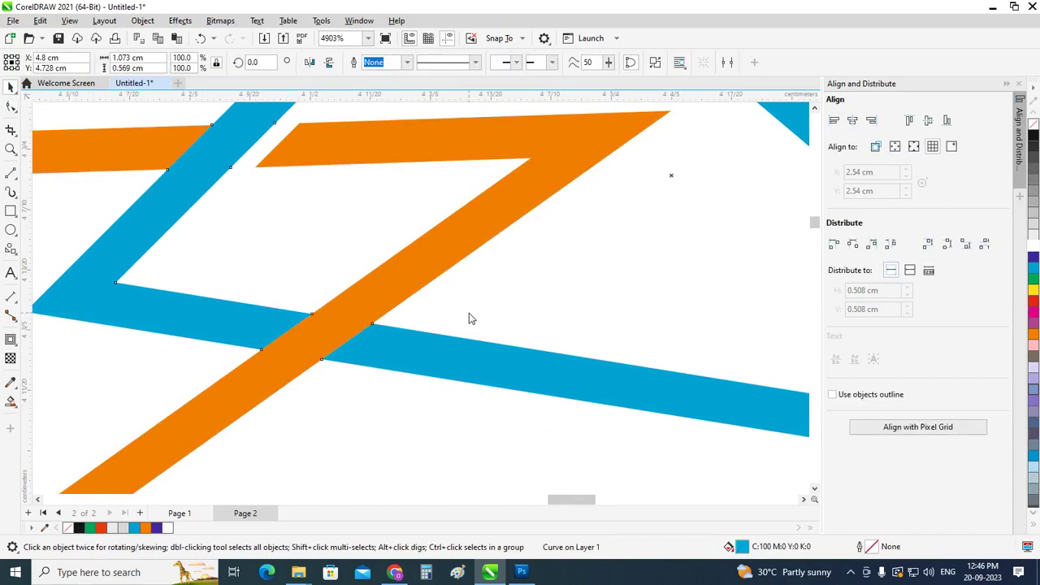
key("F10")
left_click(382, 325)
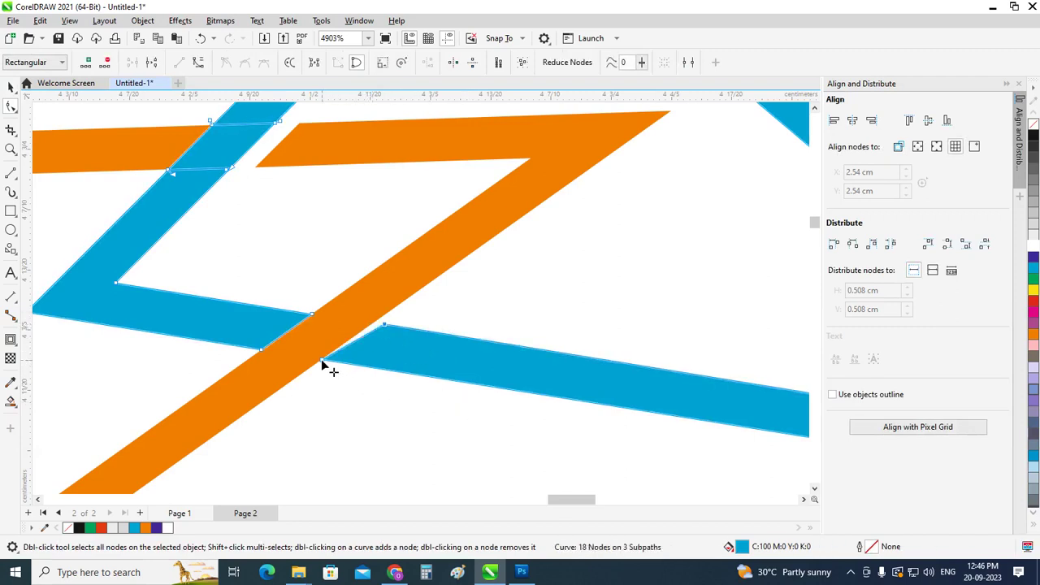
left_click_drag(321, 359, 334, 360)
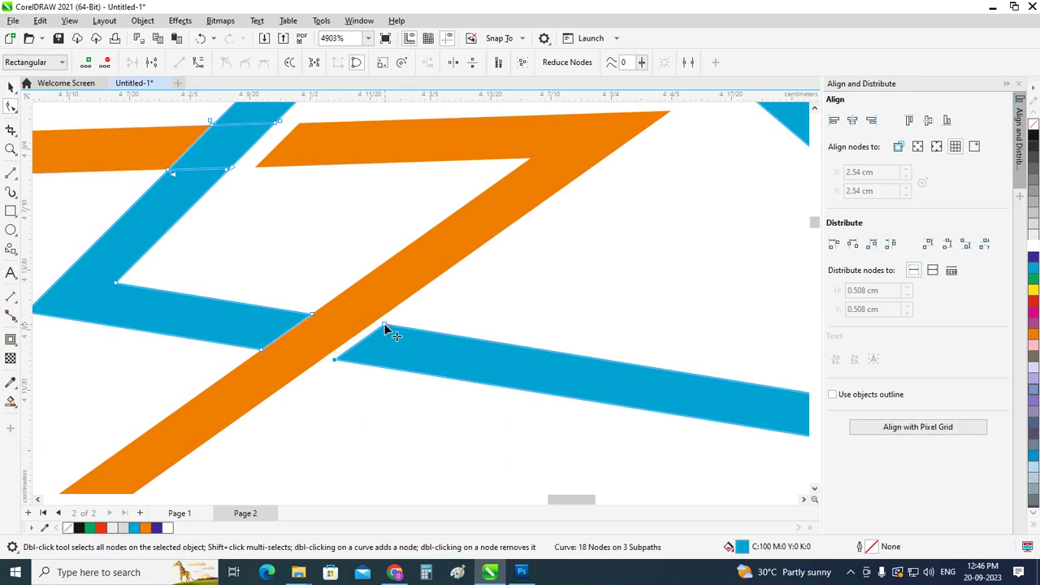
left_click_drag(385, 325, 396, 326)
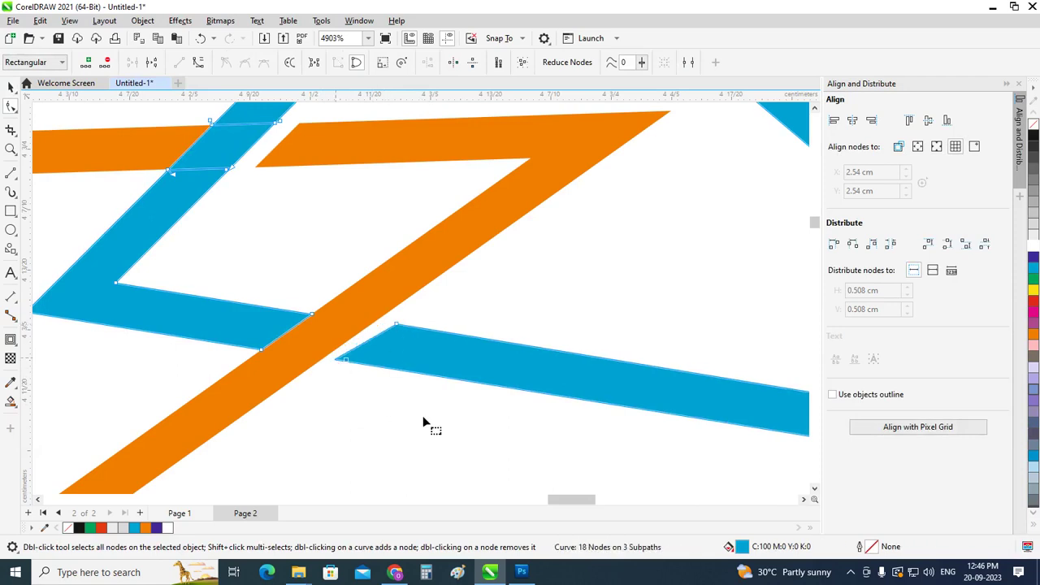
scroll(469, 470, "down", 1)
scroll(515, 456, "down", 1)
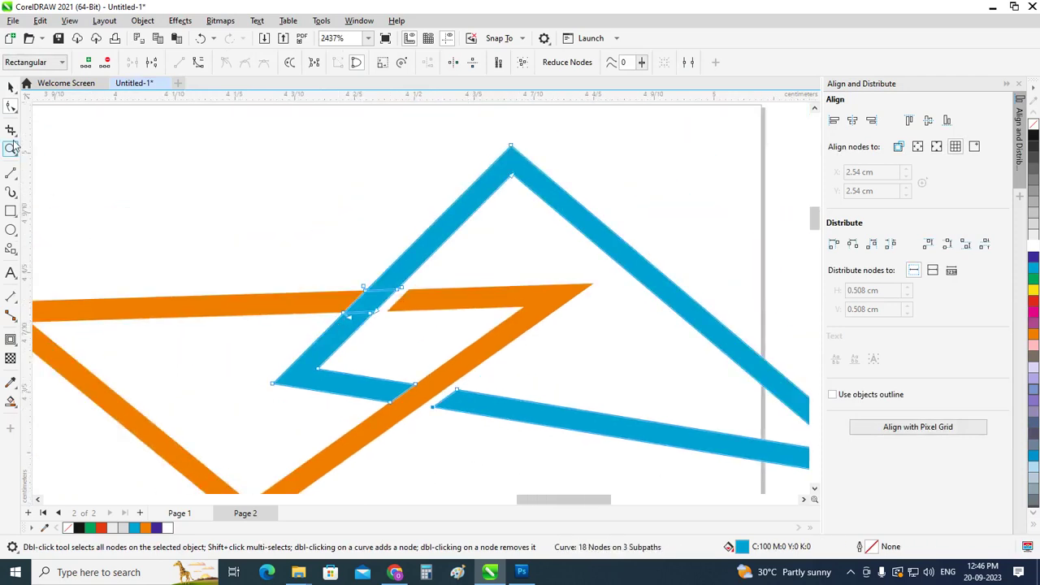
left_click(10, 88)
left_click(206, 155)
- Right-drag a copy of the CANARA BANK text beneath the new orange-and-blue logo
scroll(436, 332, "down", 1)
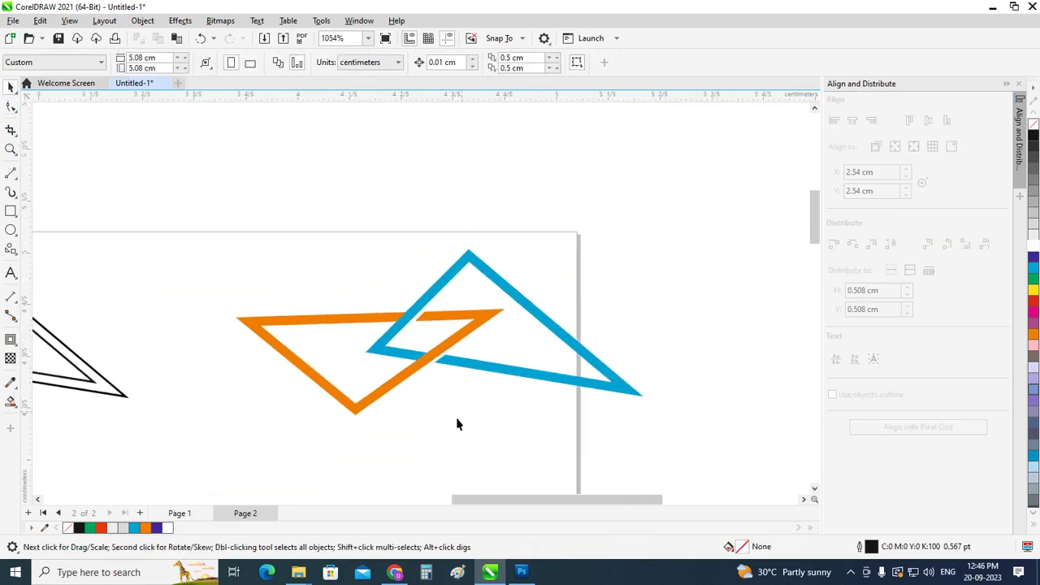
left_click_drag(817, 228, 813, 244)
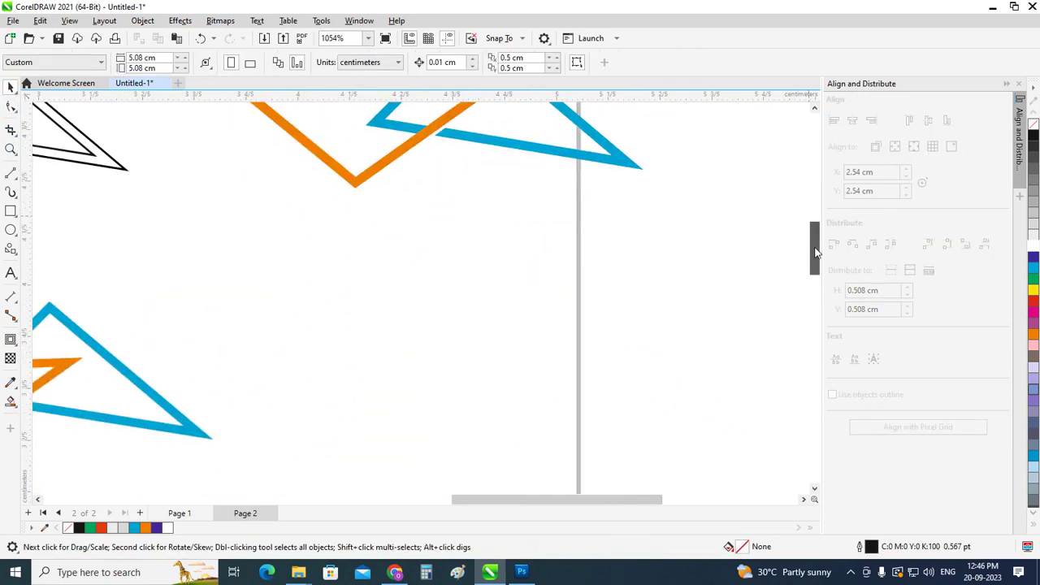
scroll(518, 301, "down", 1)
scroll(518, 301, "down", 1)
scroll(503, 303, "down", 1)
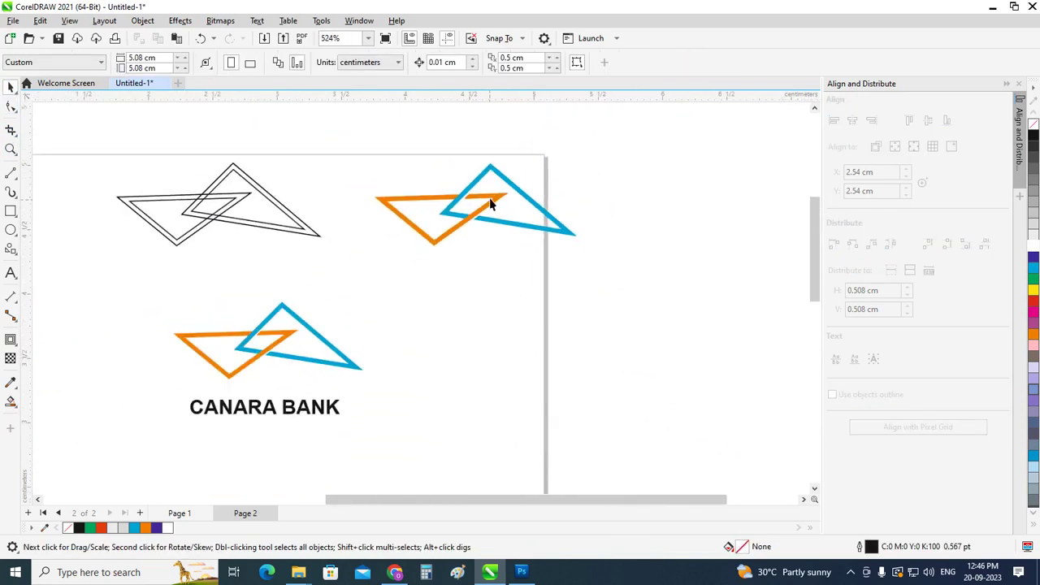
left_click(284, 415)
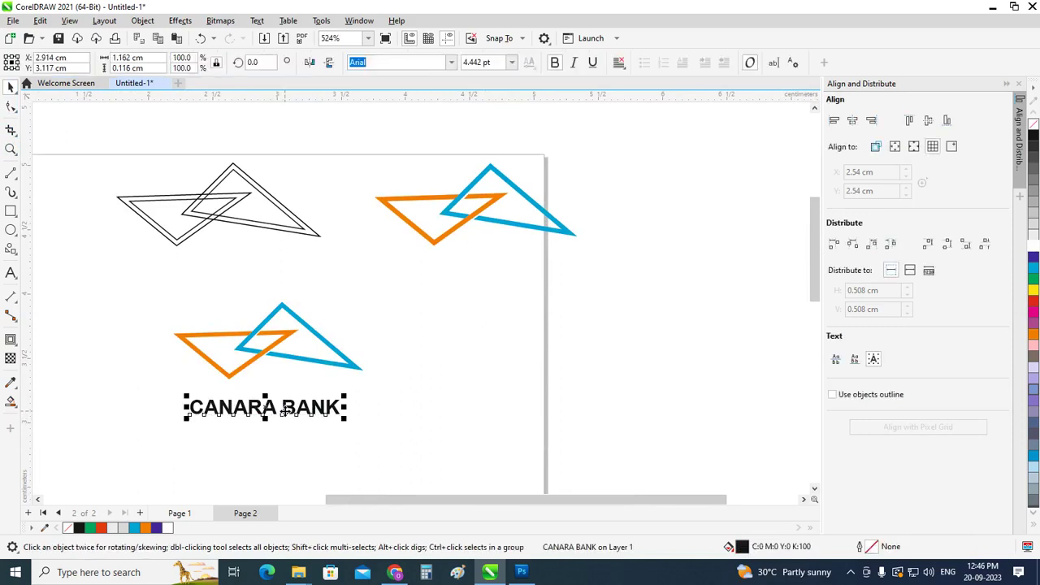
left_click_drag(266, 415, 483, 290)
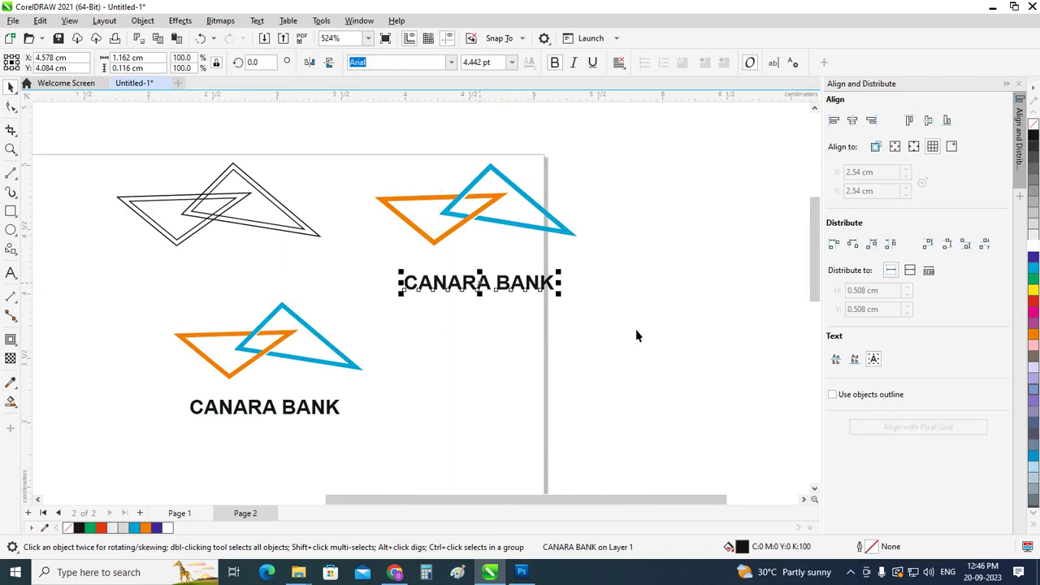
left_click(207, 144)
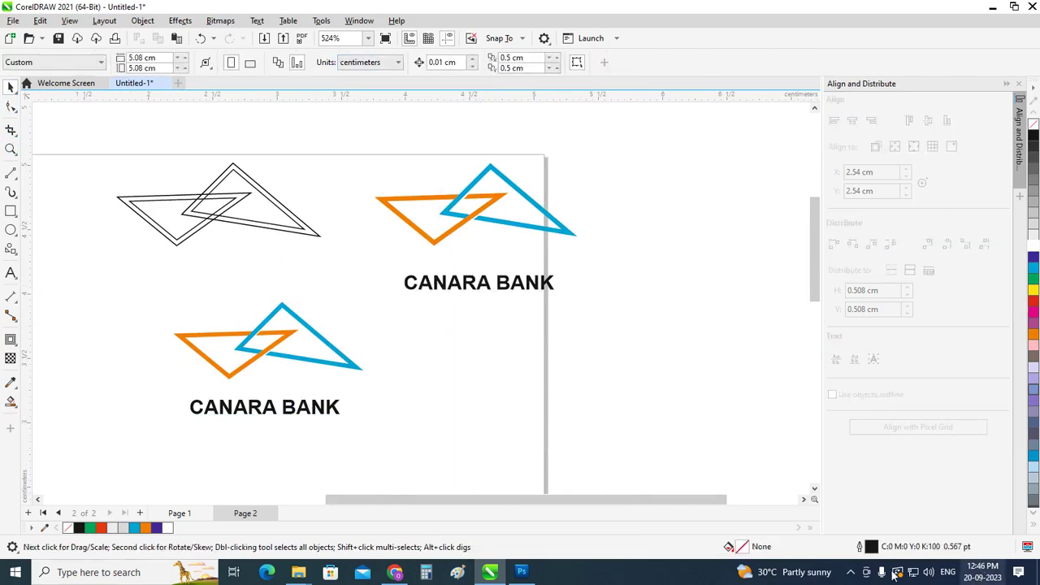